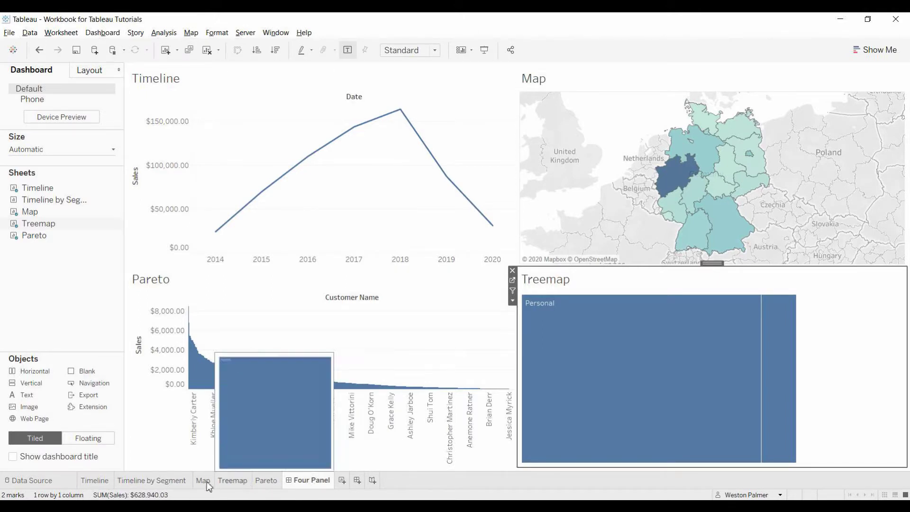
Step: Create a new dashboard, Dashboard 2, and set its size to Automatic
click(100, 481)
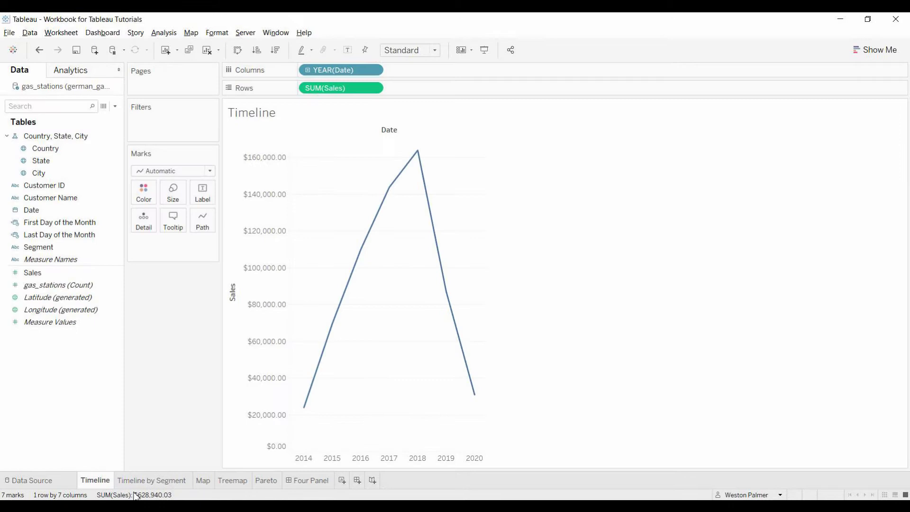
click(179, 51)
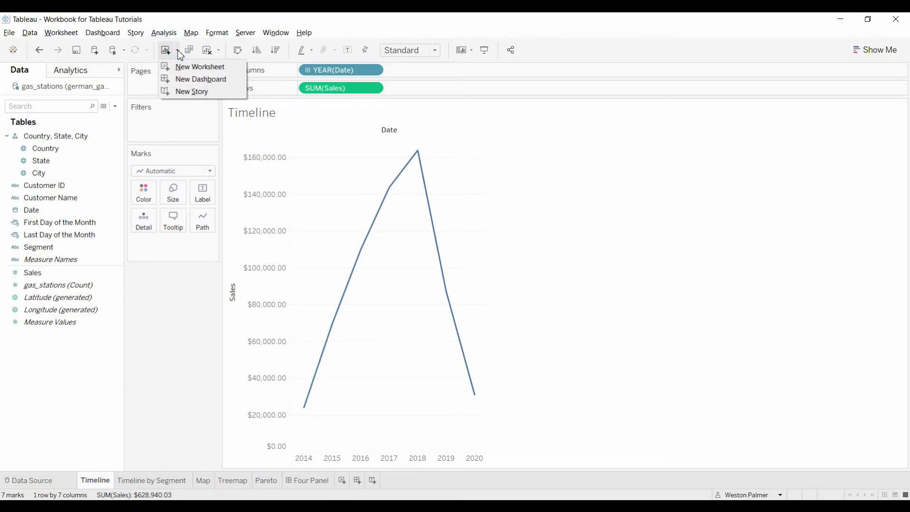
click(191, 81)
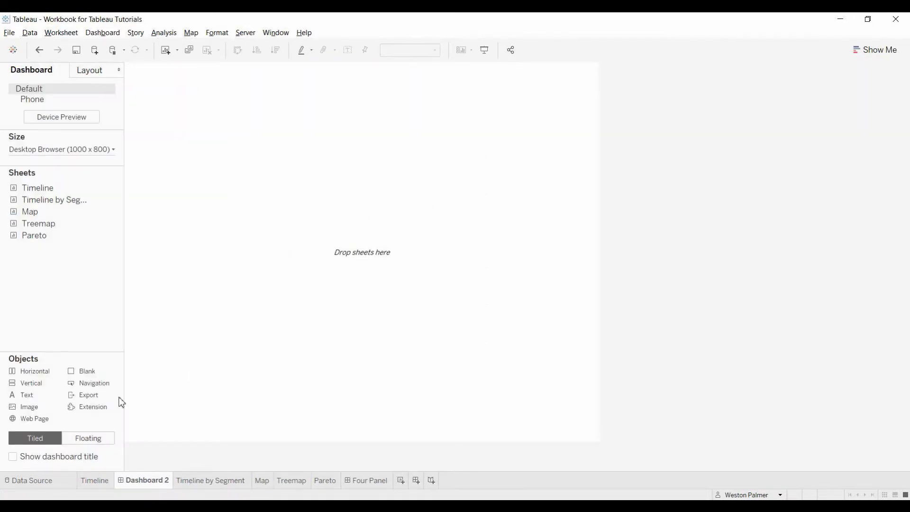
click(113, 150)
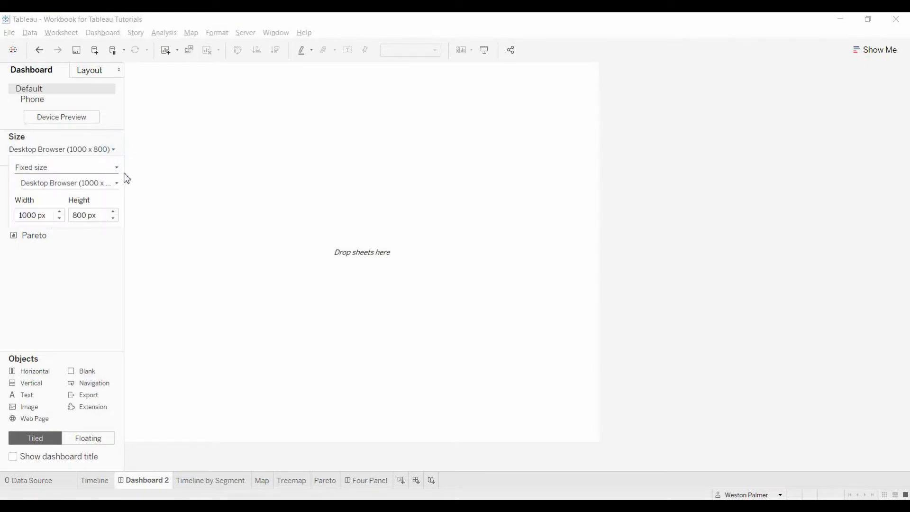
click(118, 169)
click(93, 188)
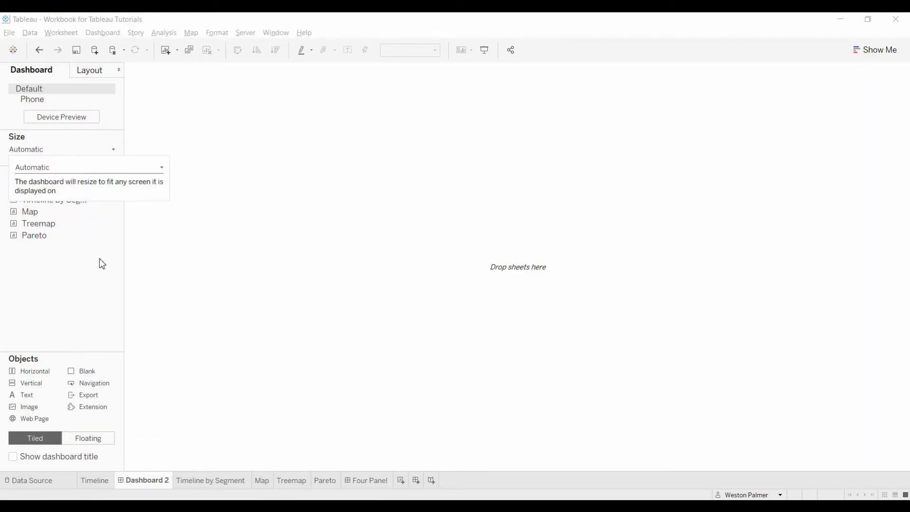
click(98, 315)
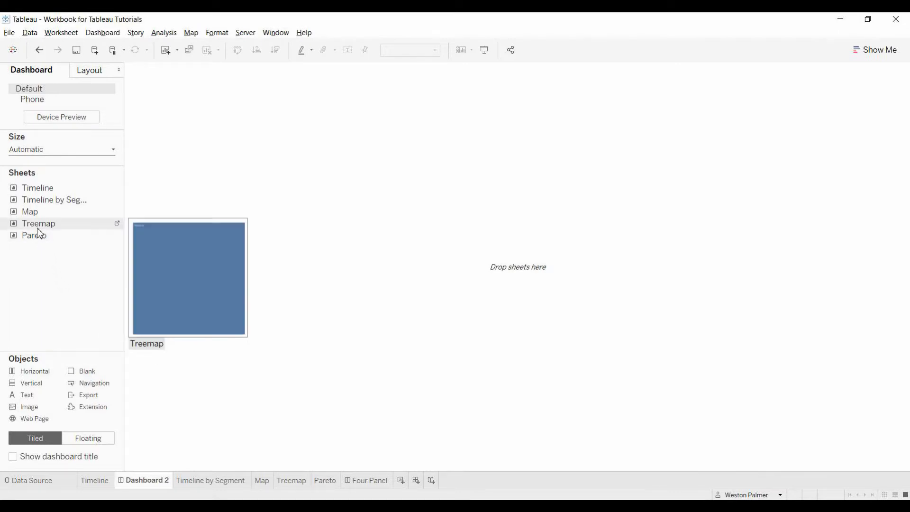
Step: Place the Treemap sheet on Dashboard 2 and the Pareto sheet along its right edge
drag(34, 229, 223, 230)
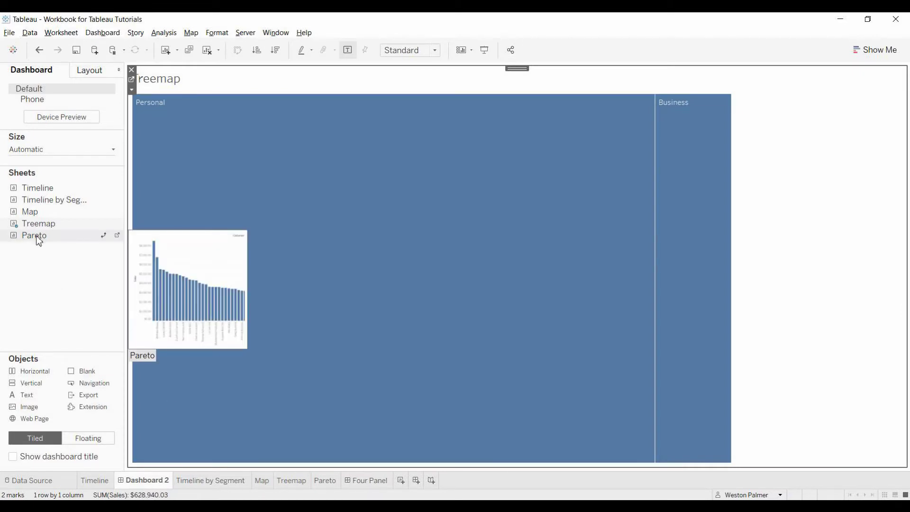
drag(36, 235, 879, 198)
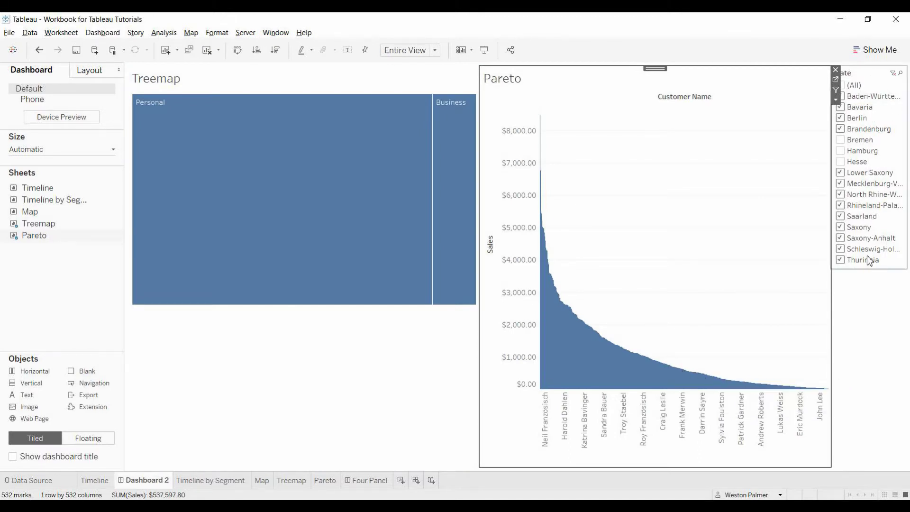
Step: Hide the State filter card on the Pareto worksheet
click(325, 481)
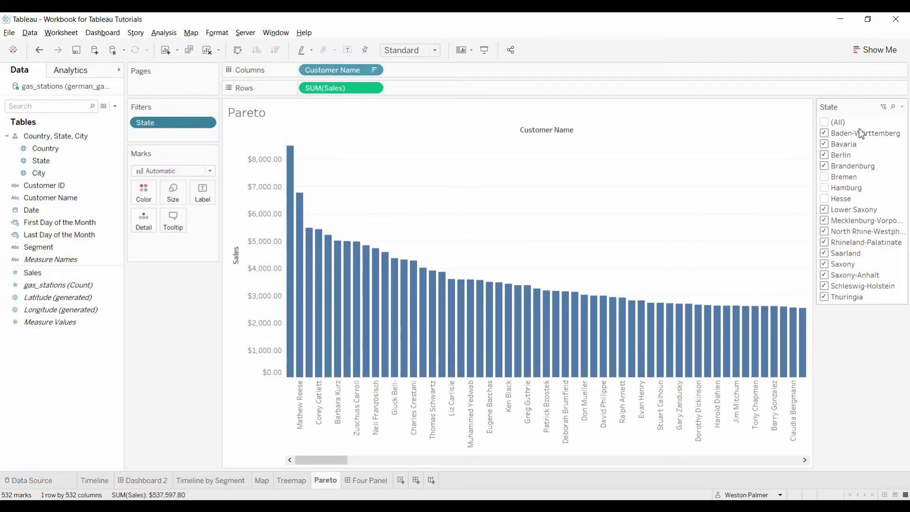
click(901, 107)
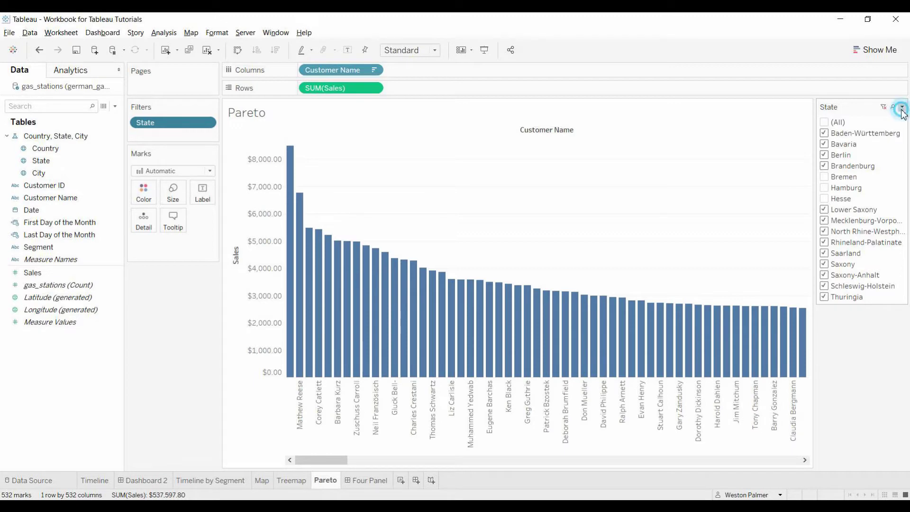
click(797, 356)
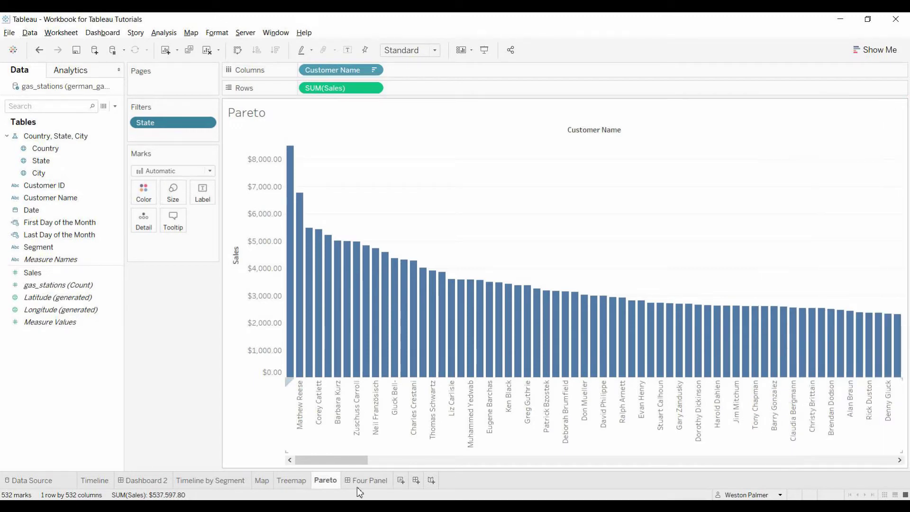
Step: Remove Pareto from Dashboard 2 and re-add it to the right of the Treemap
click(151, 481)
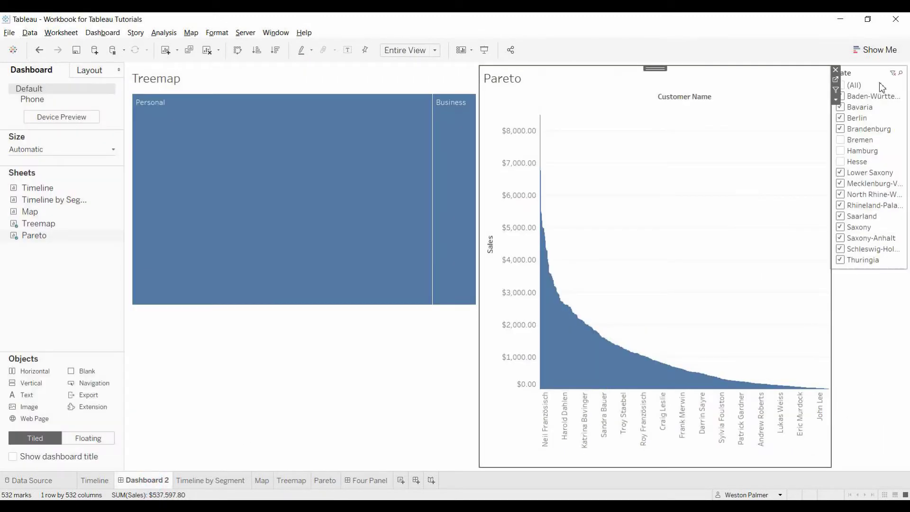
click(836, 70)
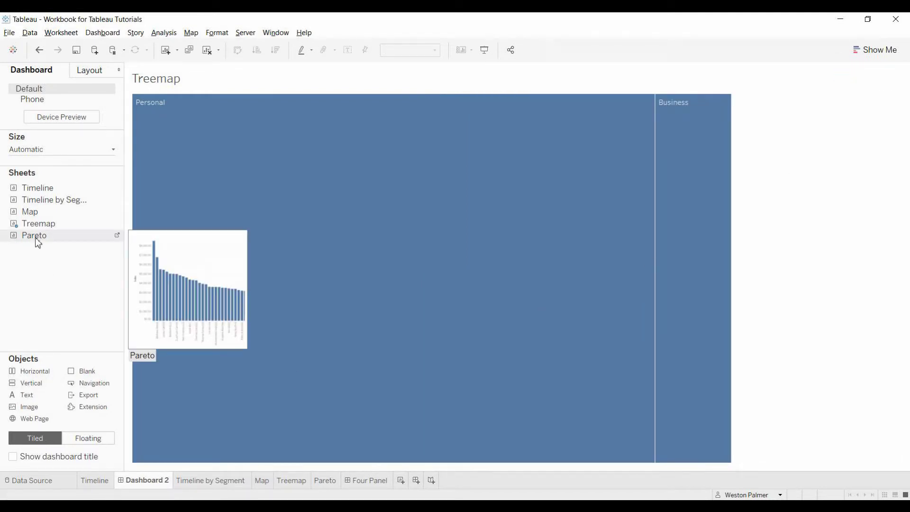
drag(37, 240, 686, 281)
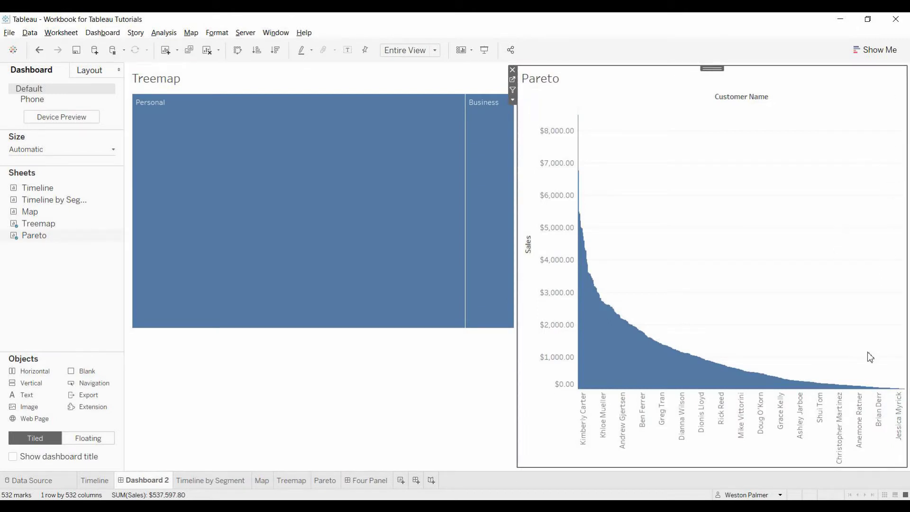
click(401, 429)
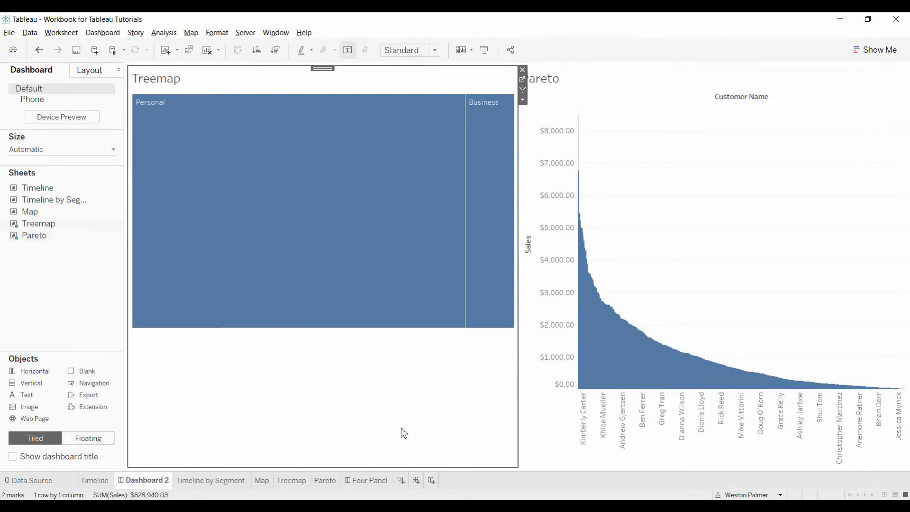
Step: Add a Select filter action from Treemap to Pareto that shows all values when cleared
click(110, 33)
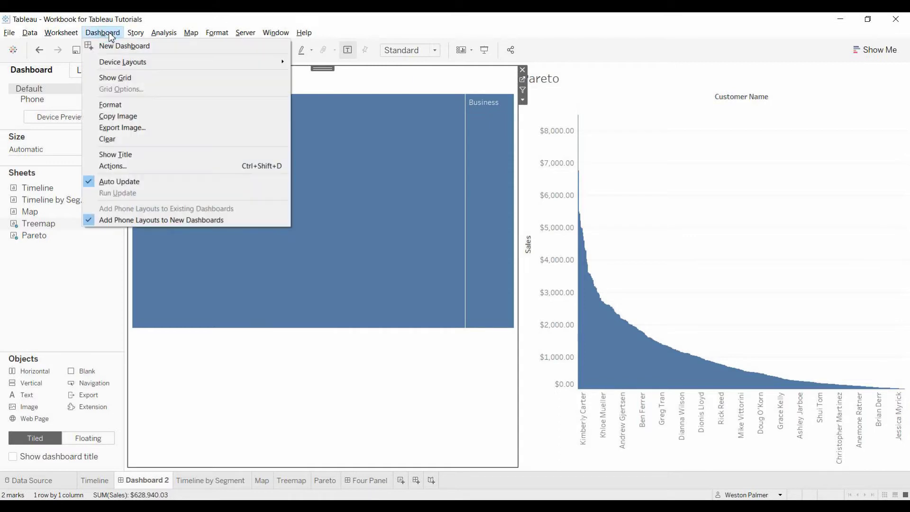
click(112, 167)
click(361, 306)
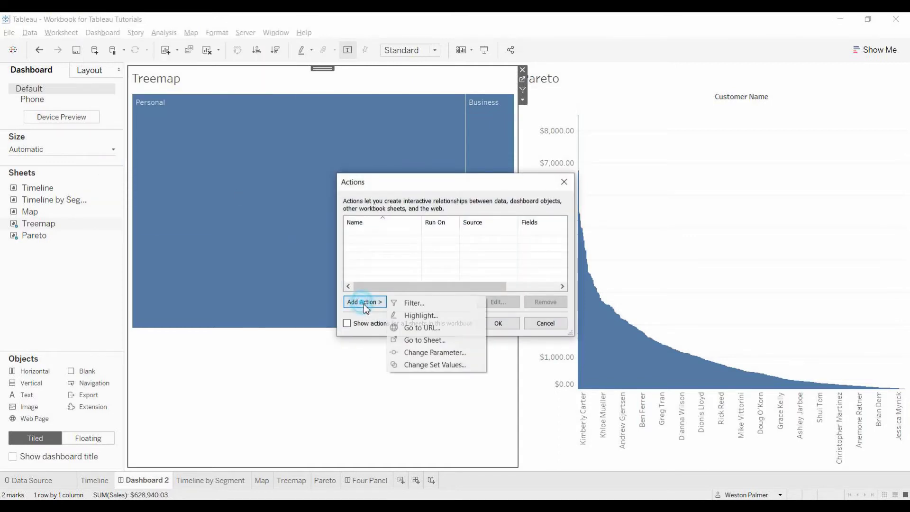
click(438, 305)
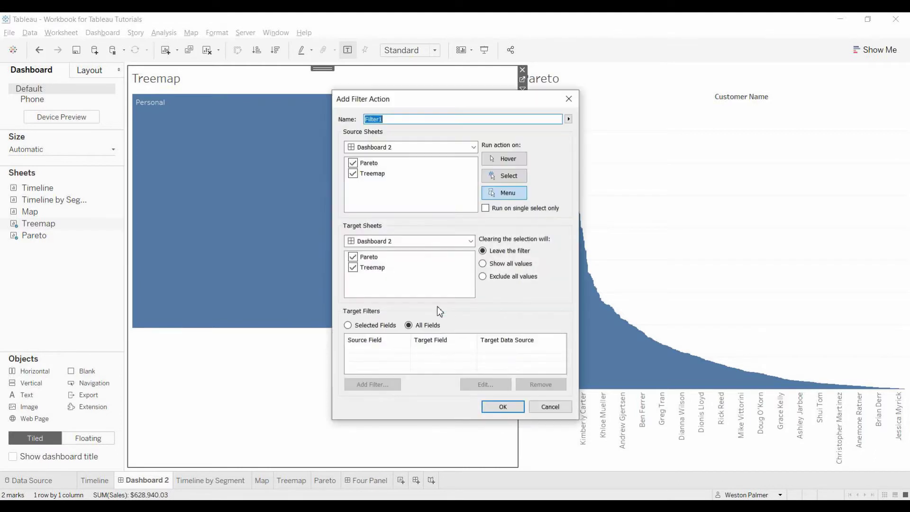
click(354, 164)
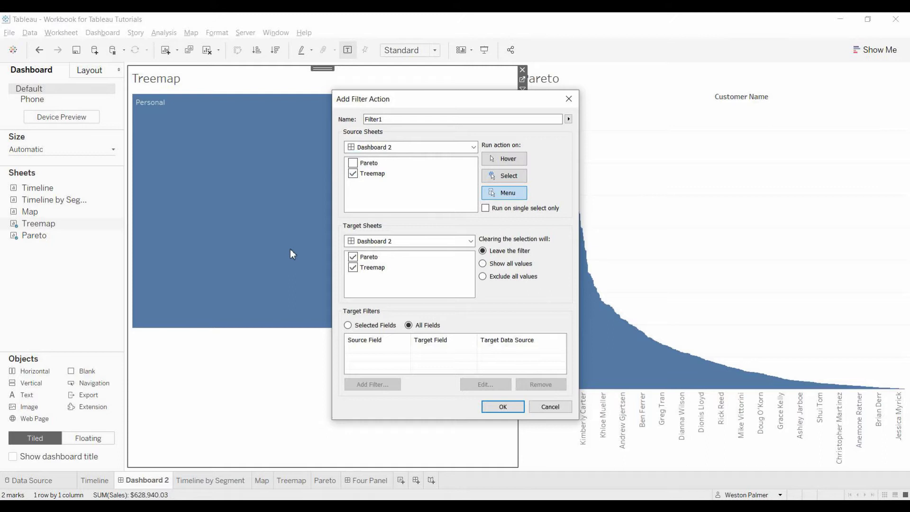
click(355, 269)
click(482, 264)
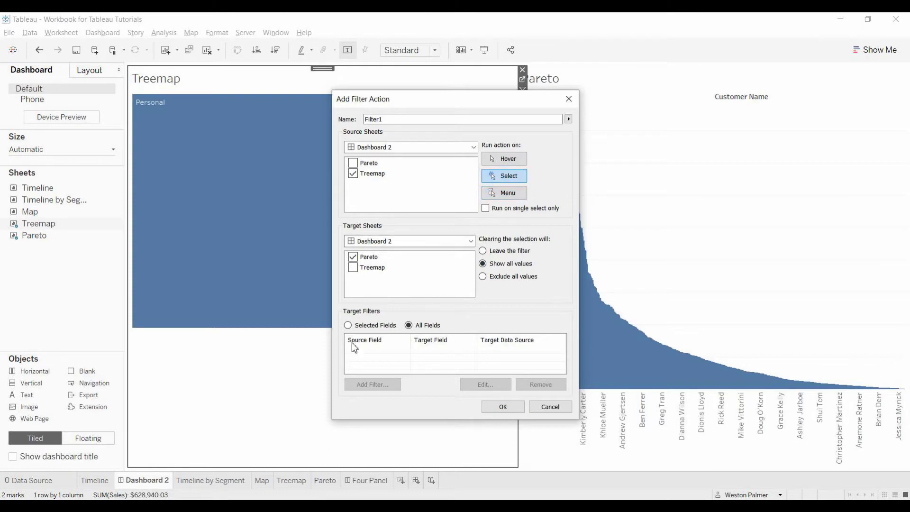
click(503, 407)
click(497, 323)
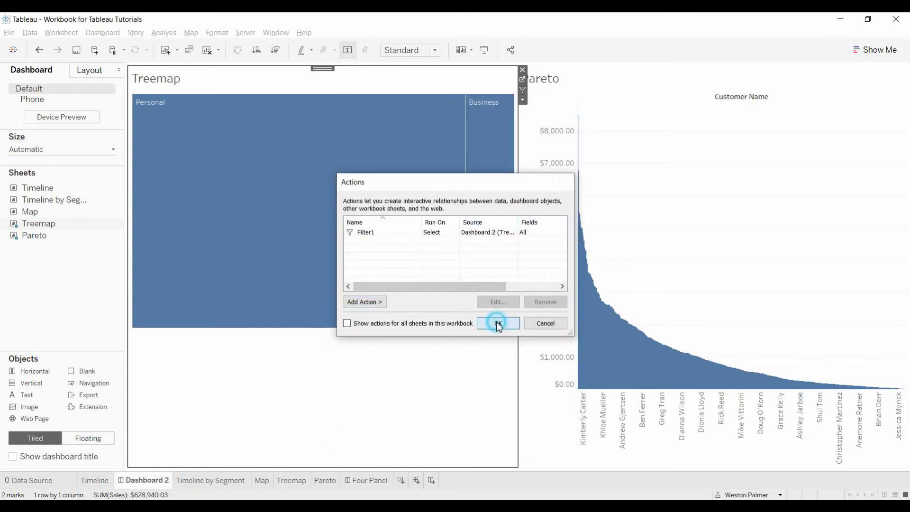
Step: Test the action by selecting the Business segment, then clearing the selection
click(481, 179)
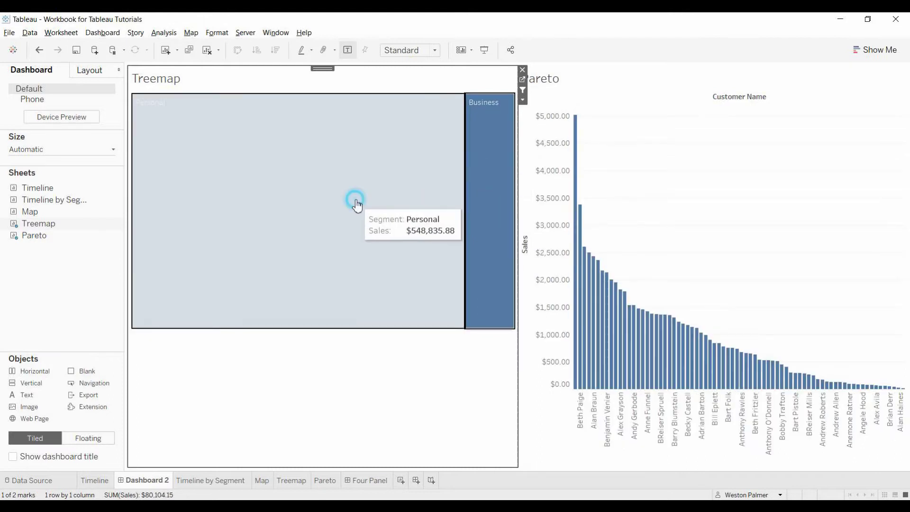
click(355, 202)
click(506, 219)
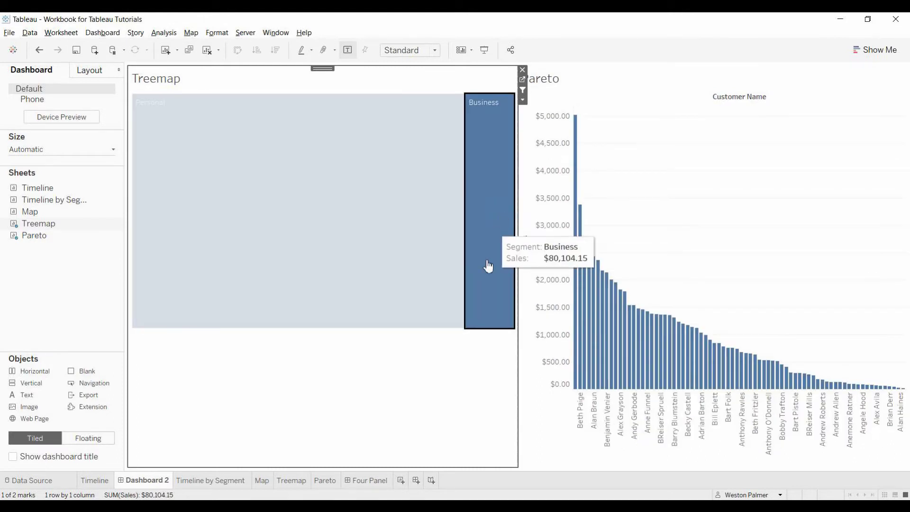
click(474, 334)
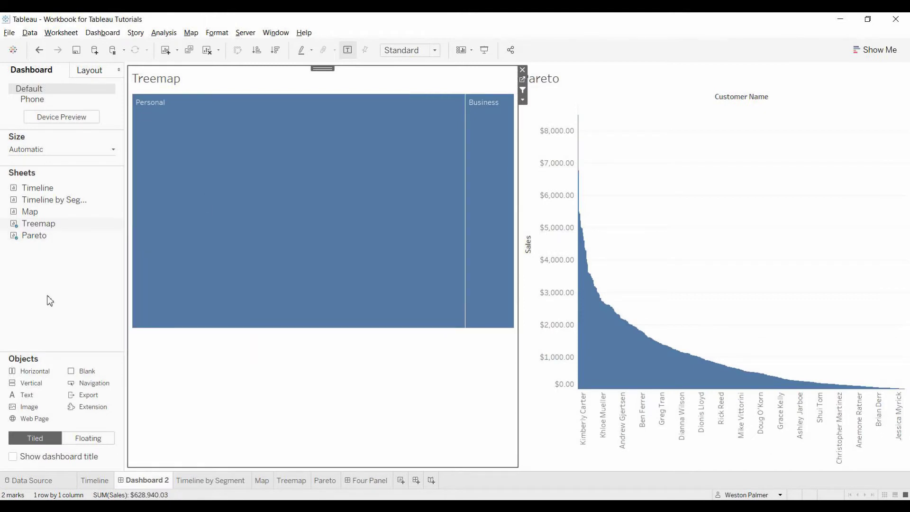
Step: Add Timeline by Segment below the Treemap and review Filter1's settings without changes
mouse_move(59, 201)
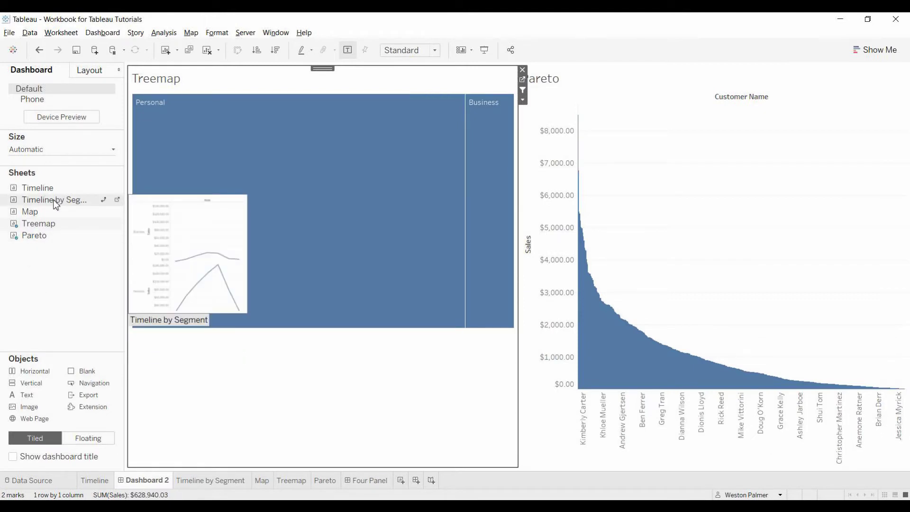
drag(56, 205, 337, 366)
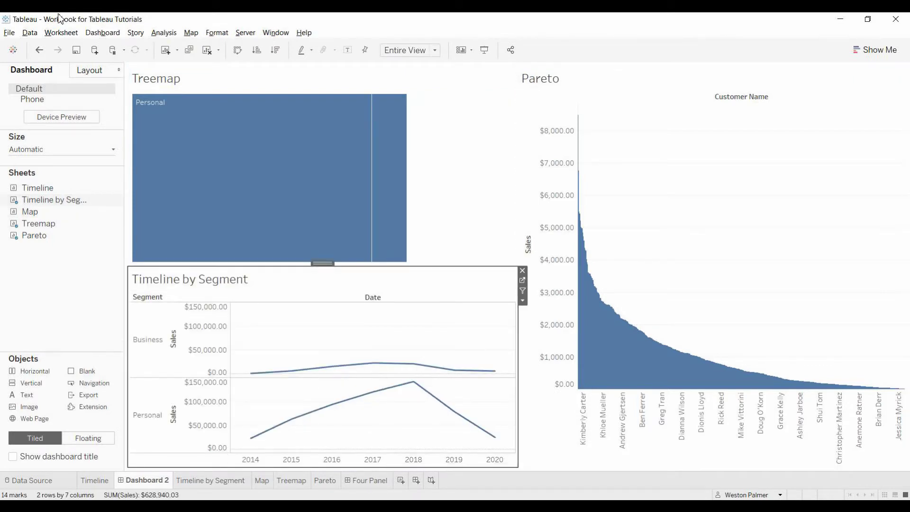
click(102, 32)
click(96, 165)
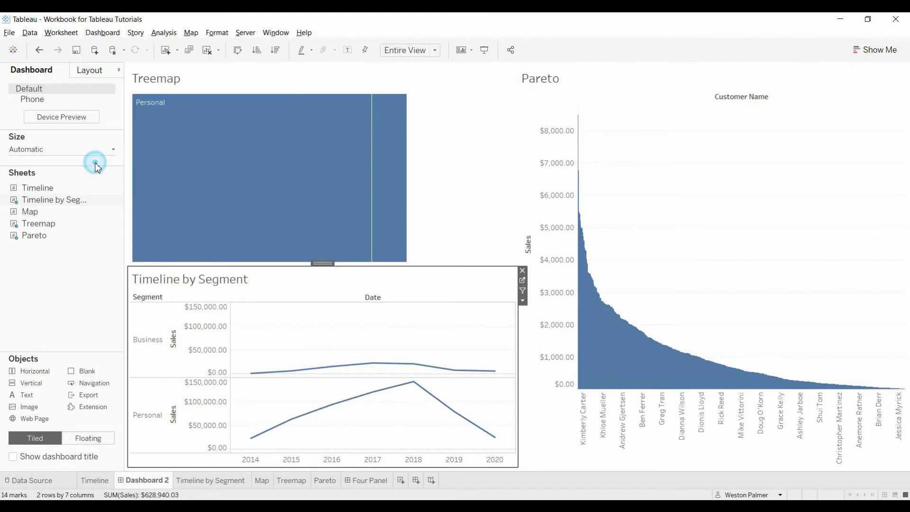
click(382, 232)
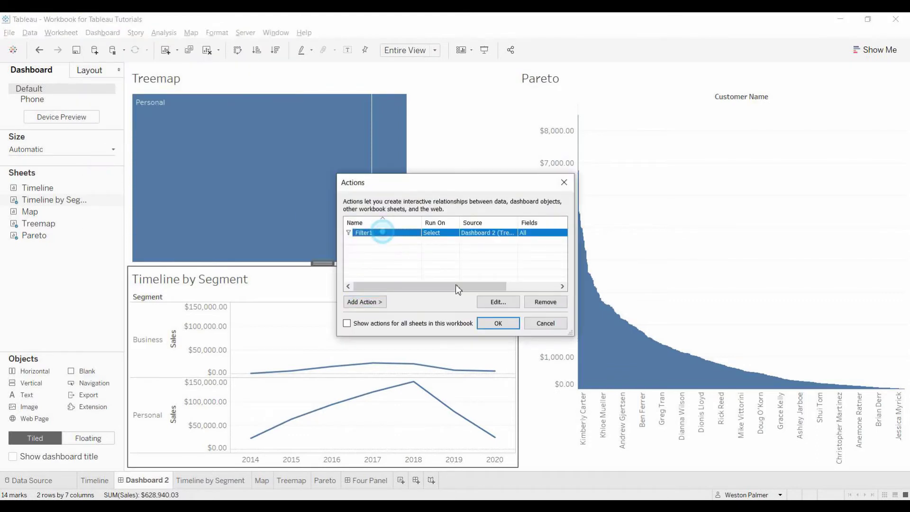
click(498, 302)
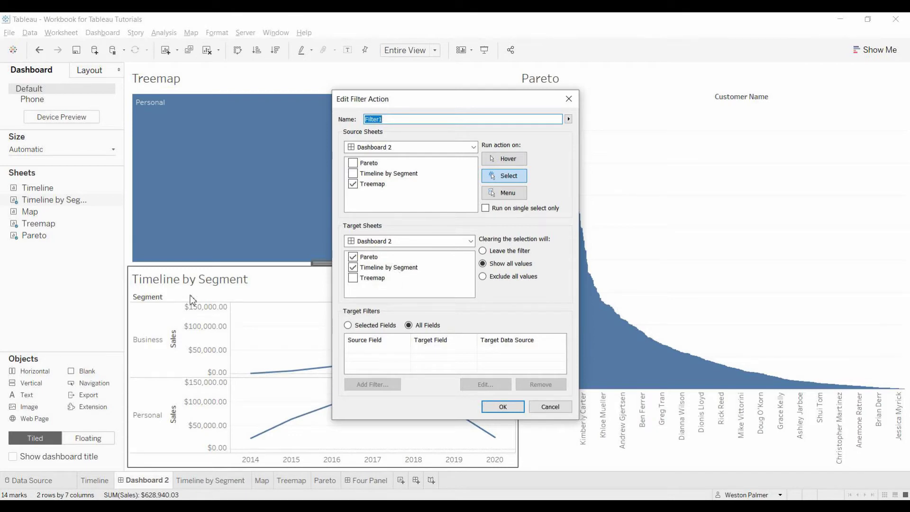
click(551, 406)
click(493, 325)
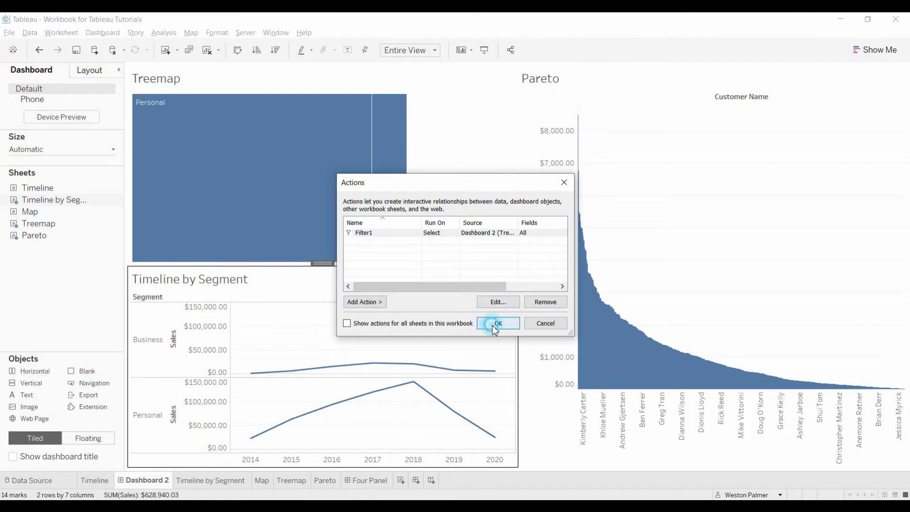
Step: Test filtering by the Business and Personal treemap segments, then clear the filter
click(401, 182)
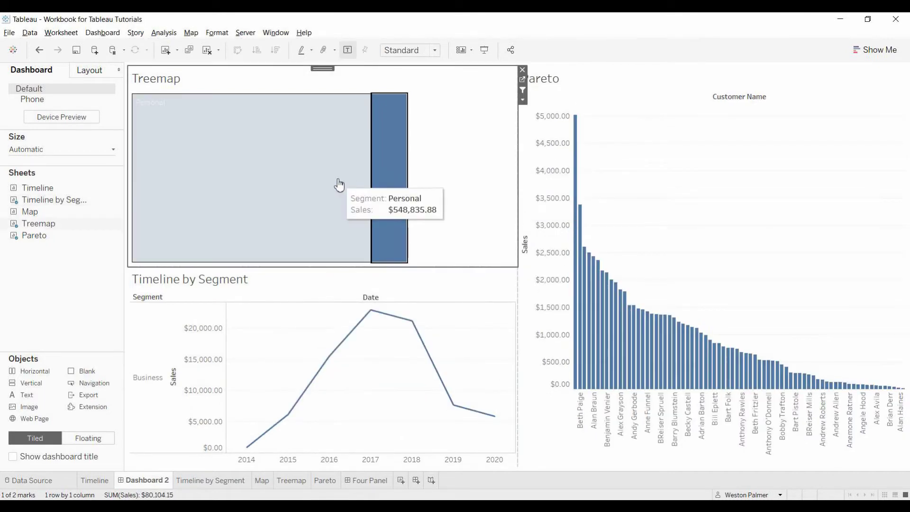
click(339, 185)
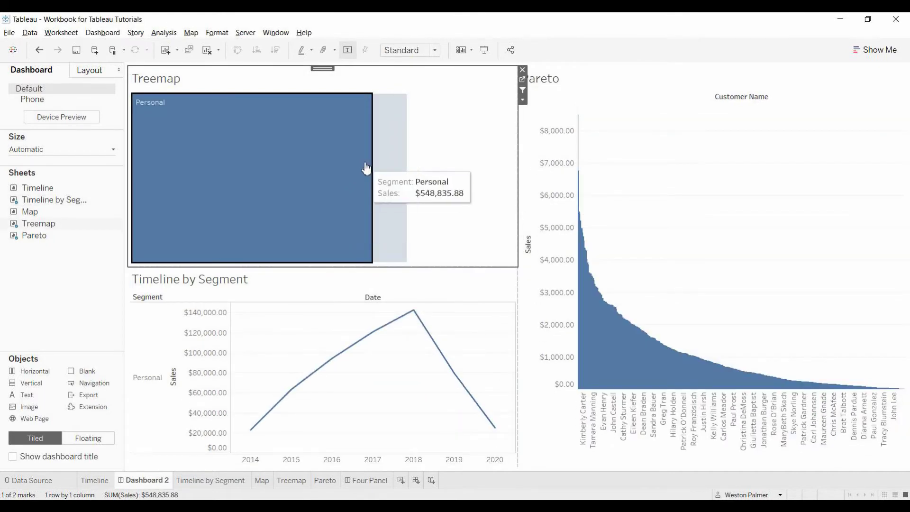
click(386, 169)
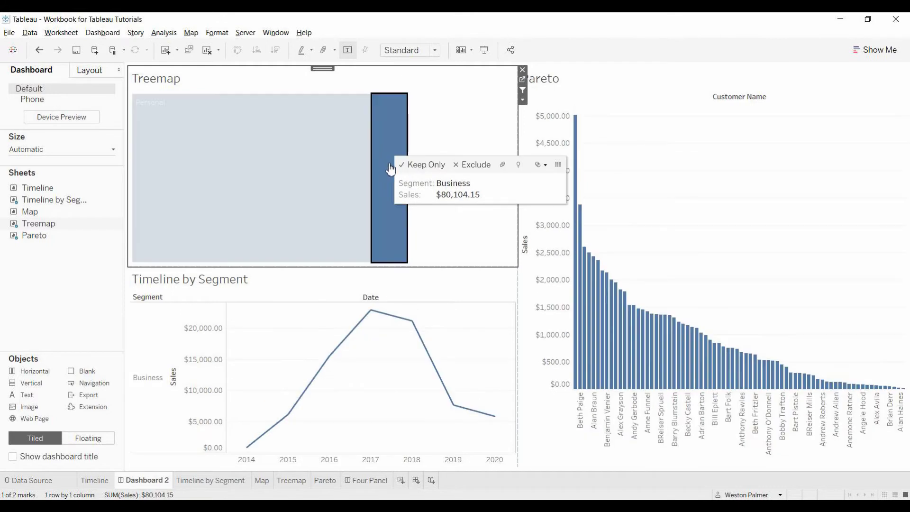
click(431, 116)
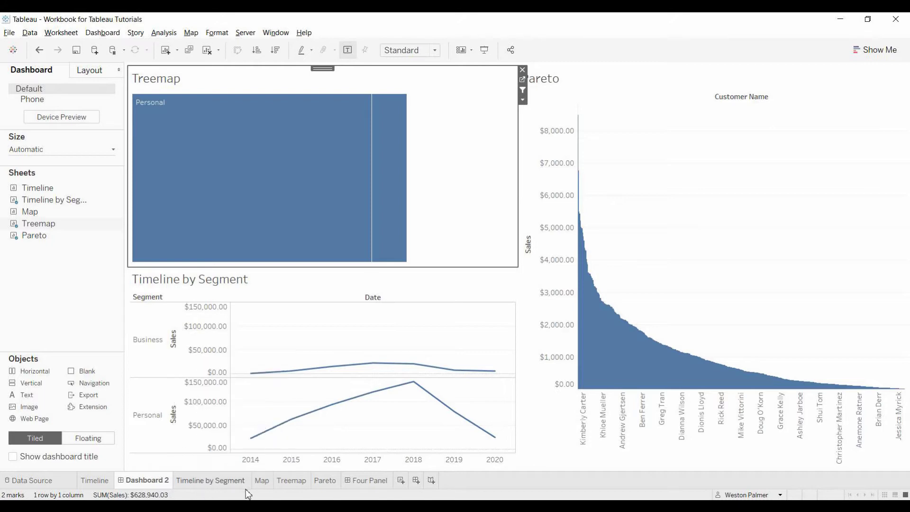
Step: On the Pareto worksheet, add Country and State to the Marks card, then remove both
click(334, 481)
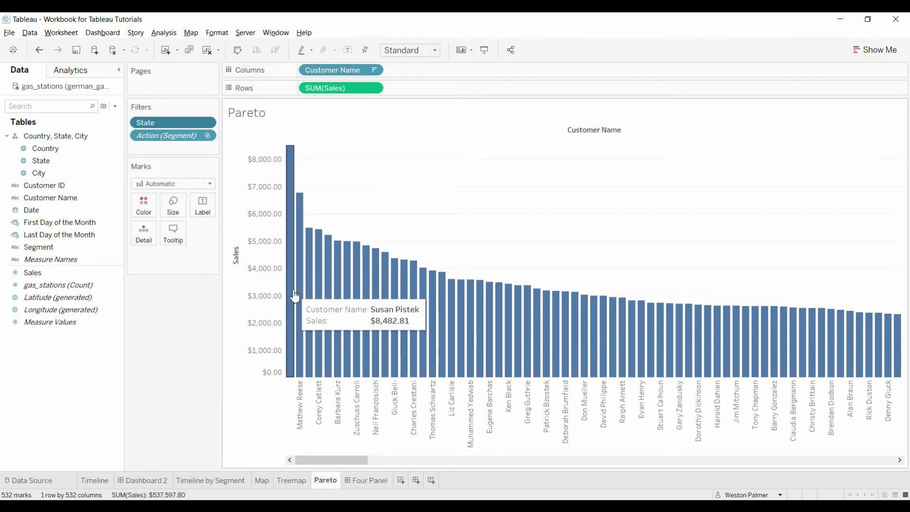
mouse_move(319, 300)
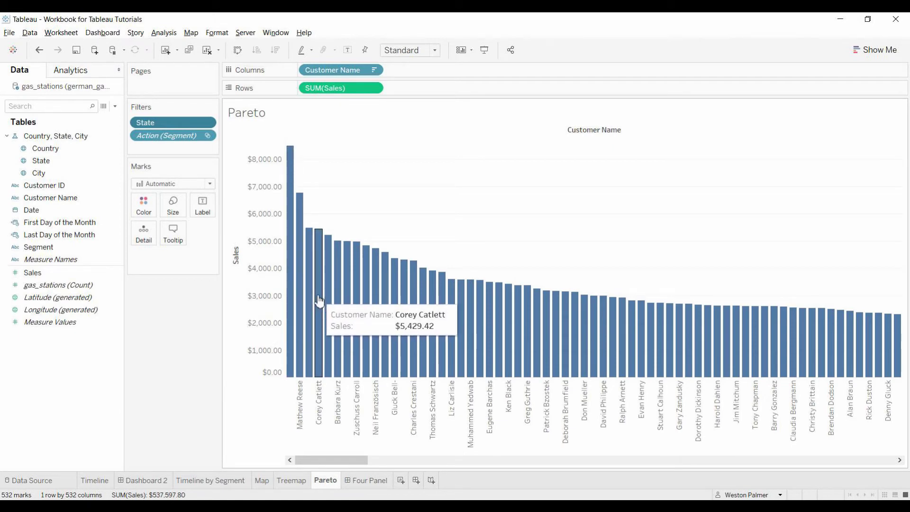
click(95, 324)
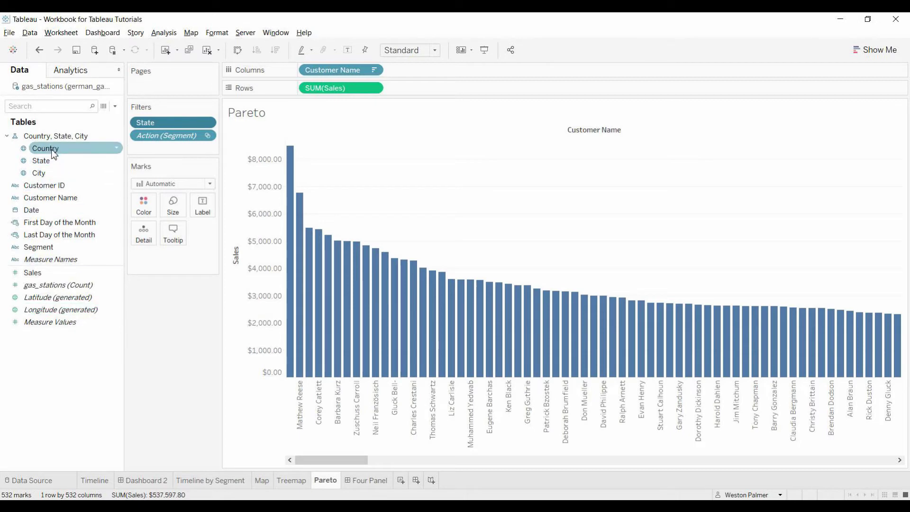
drag(50, 165, 165, 251)
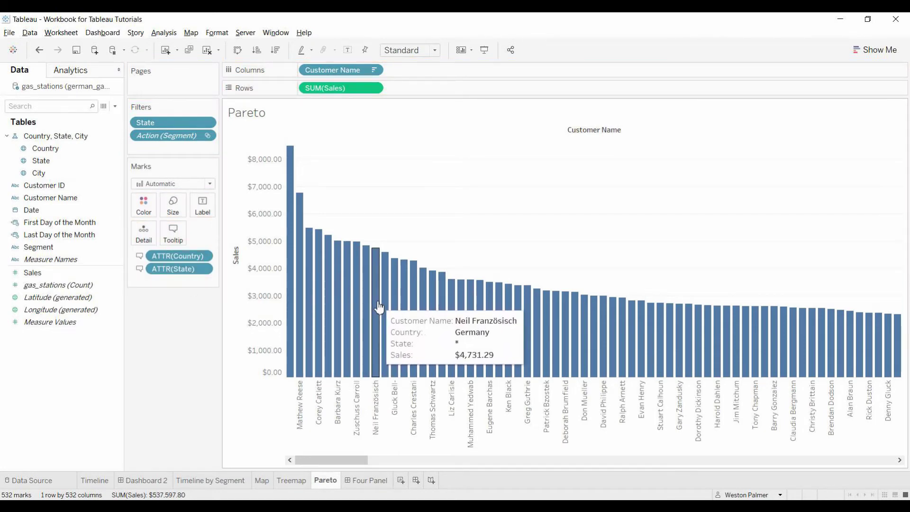
click(161, 270)
drag(161, 270, 135, 304)
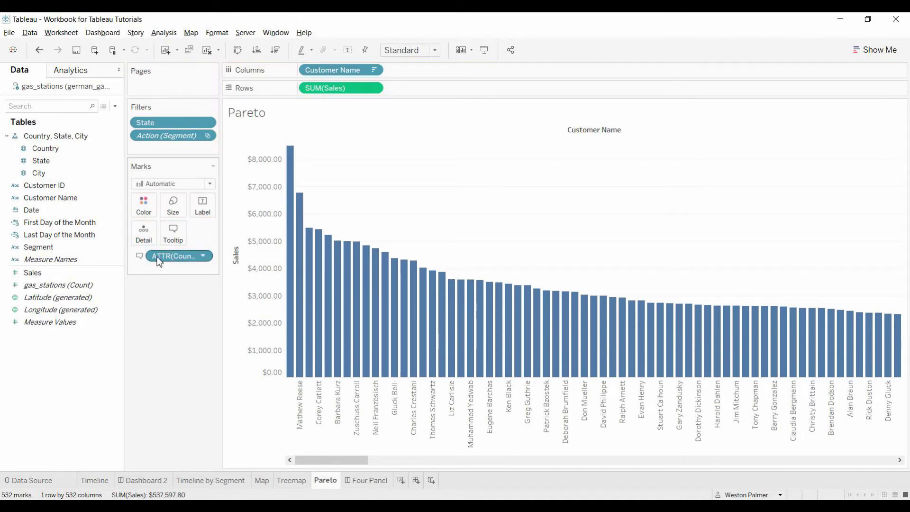
drag(159, 262, 168, 308)
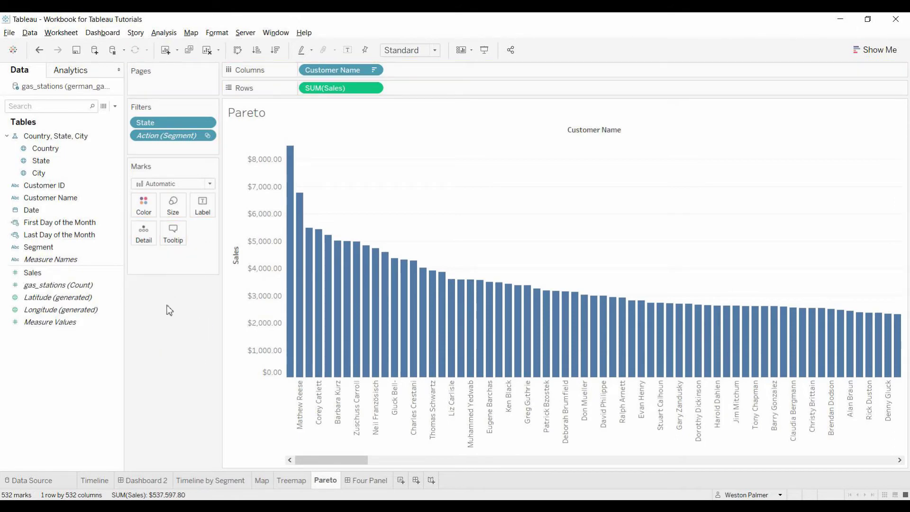
Step: Delete the 'Customer Name:' label from the Pareto tooltip text
click(184, 243)
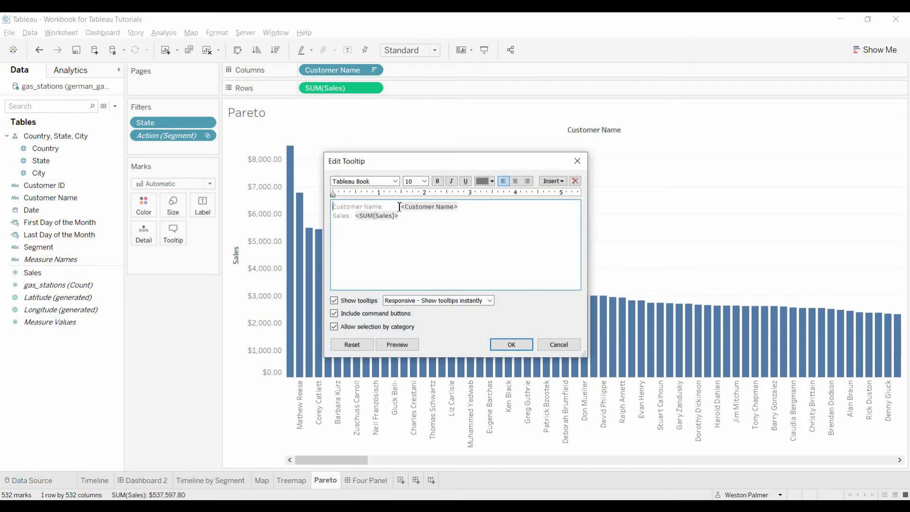
drag(399, 206, 286, 208)
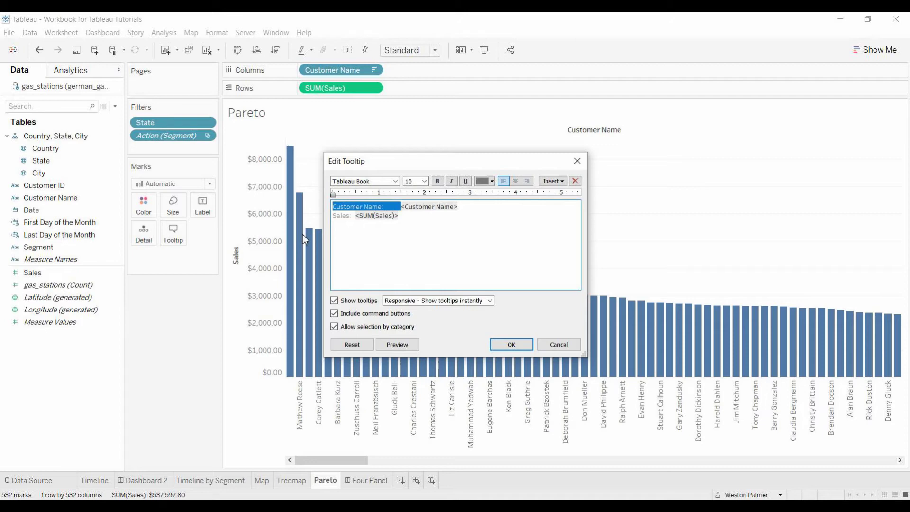
key(BackSpace)
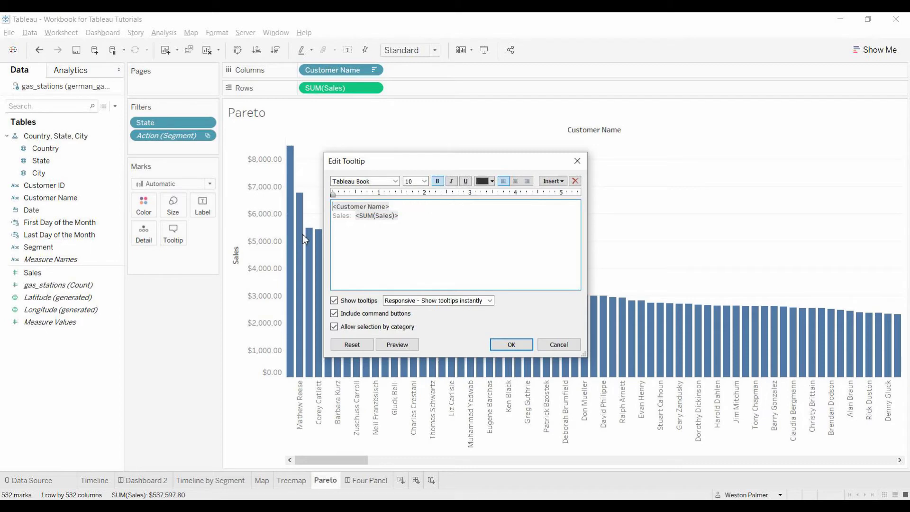
click(518, 345)
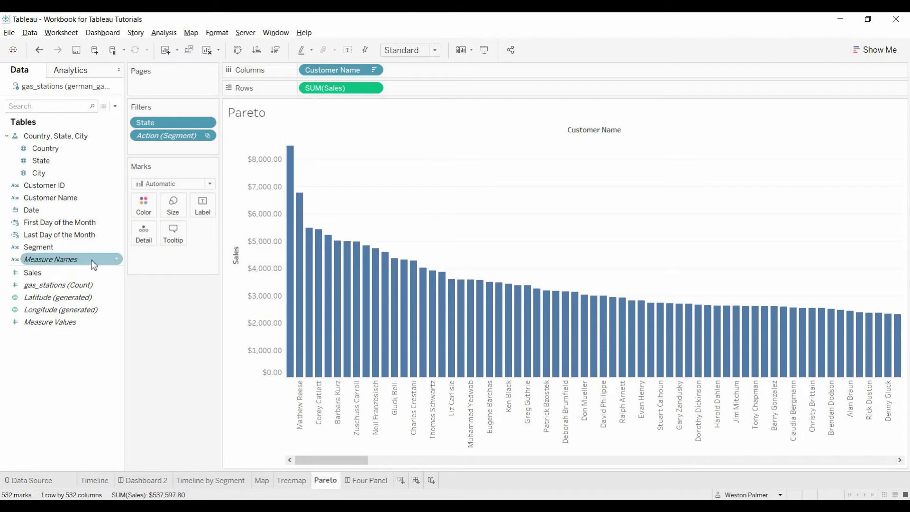
Step: Add Segment to the Pareto tooltip and insert ATTR(Segment) below the sales figure
click(59, 250)
drag(58, 252, 173, 240)
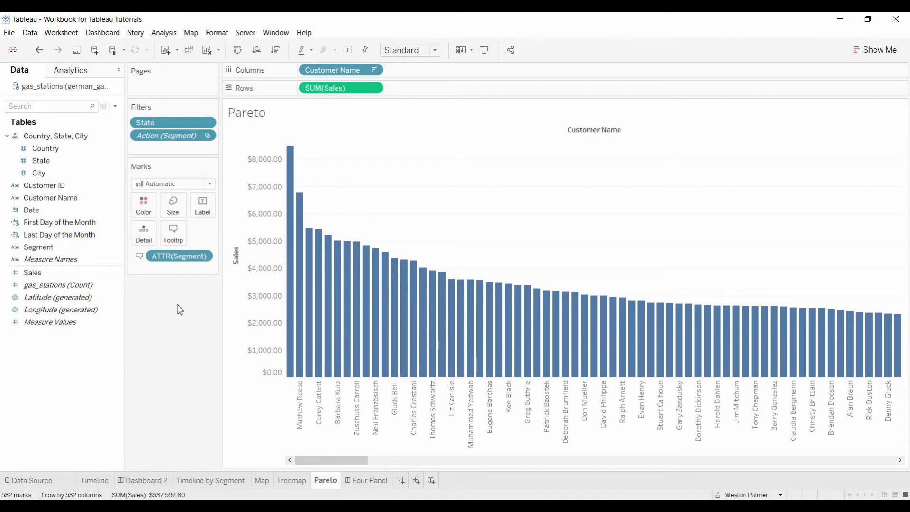
click(177, 238)
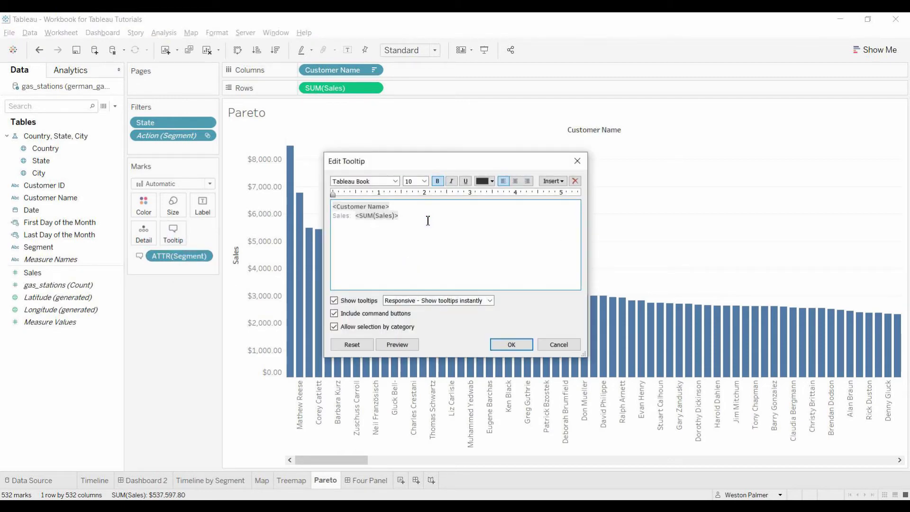
click(560, 182)
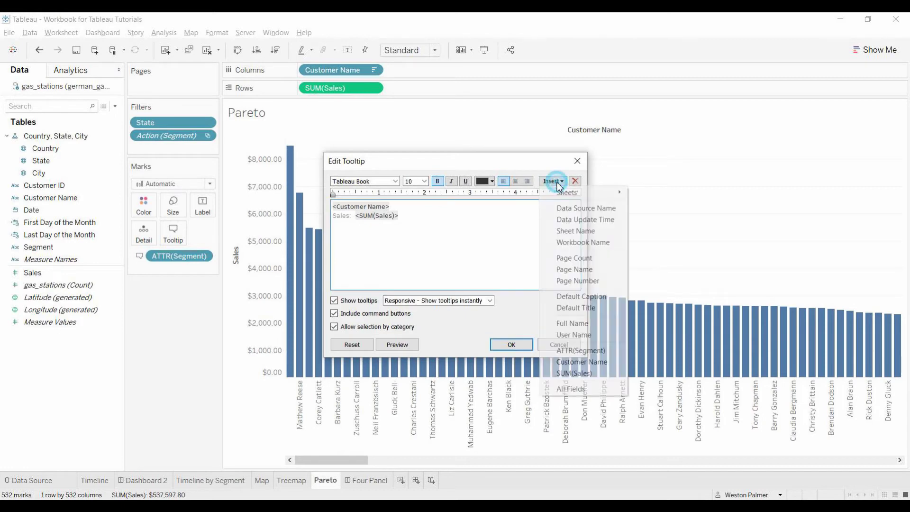
click(573, 351)
click(511, 345)
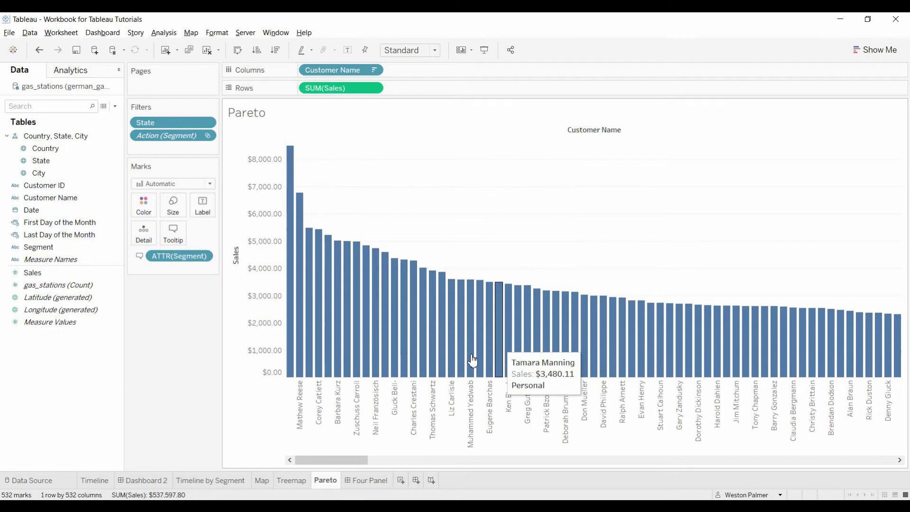
mouse_move(338, 317)
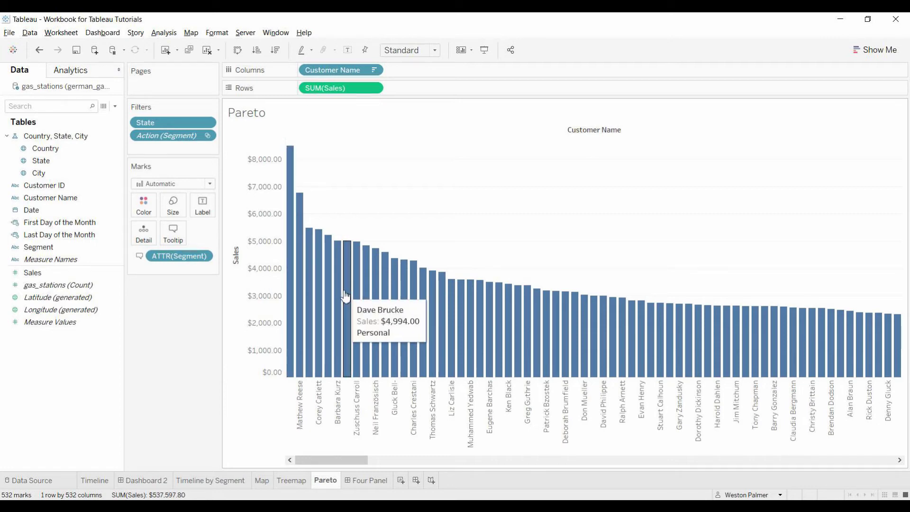
mouse_move(360, 302)
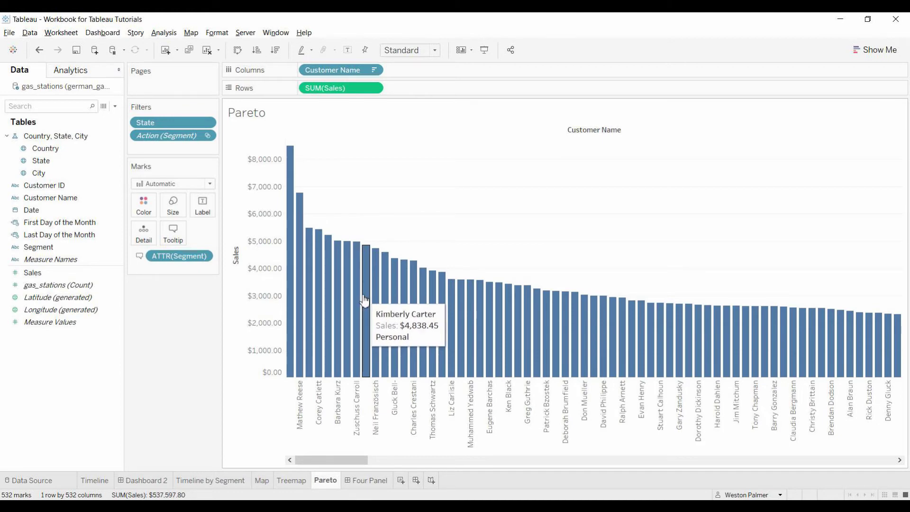
Step: Format SUM(Sales) as custom currency with zero decimal places, e.g. $4,310
click(374, 88)
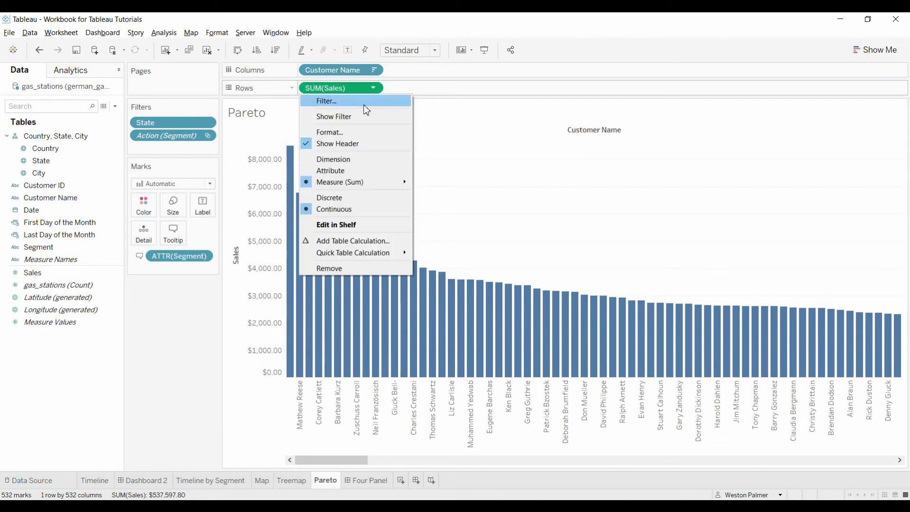
click(346, 133)
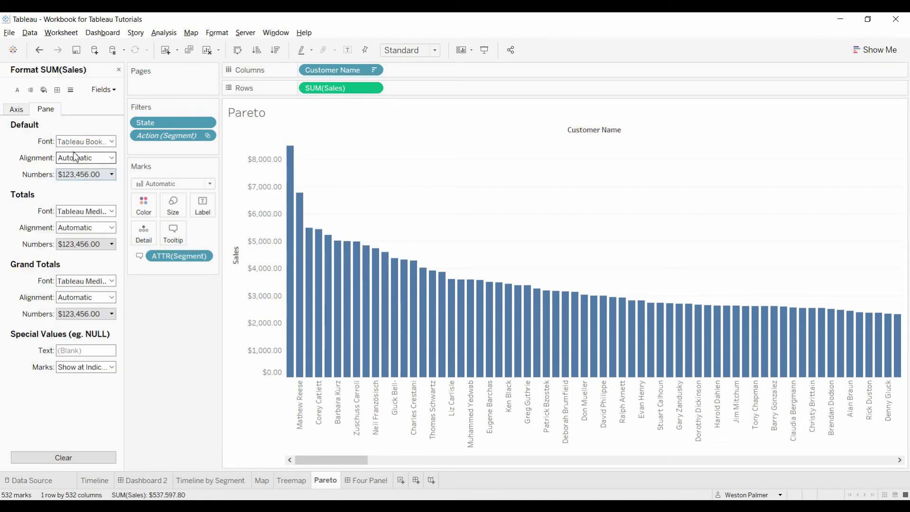
click(112, 174)
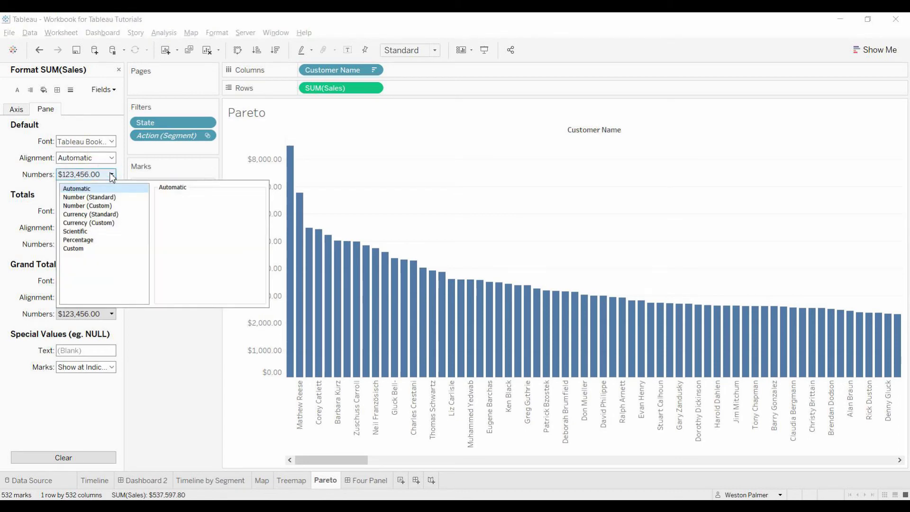
click(108, 222)
click(185, 211)
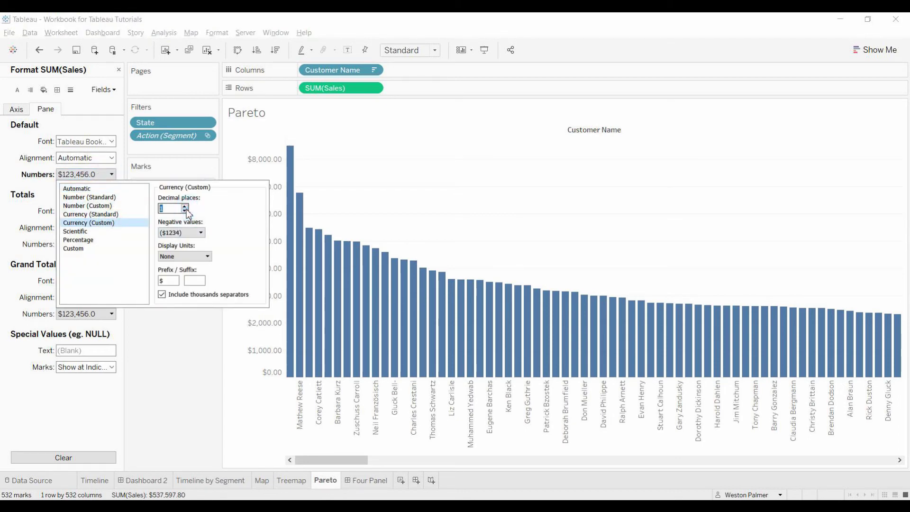
click(184, 211)
click(194, 353)
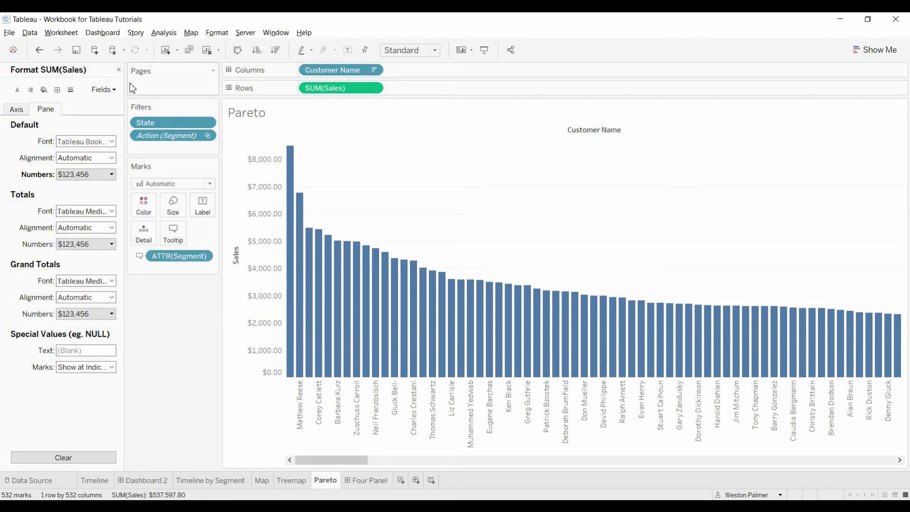
click(118, 70)
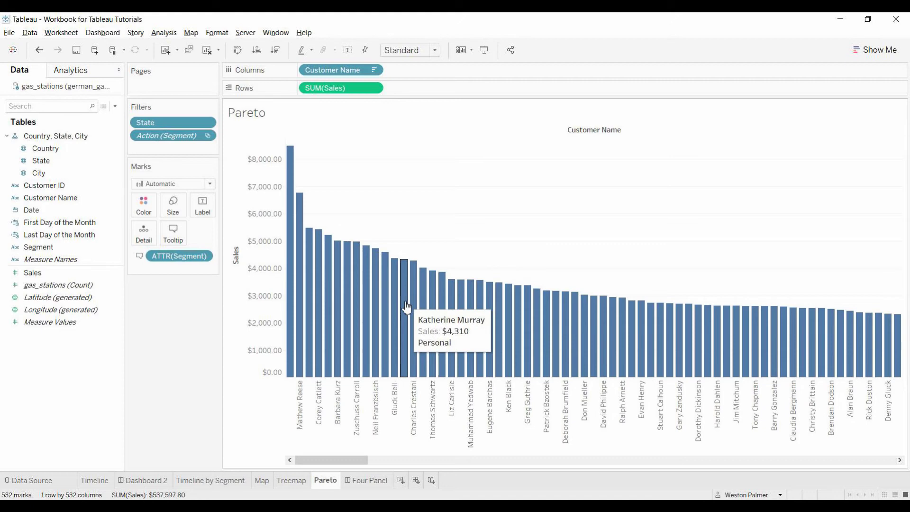
Step: Set the Sales default number format to Thousands (K) display units with 0 decimals
right_click(118, 277)
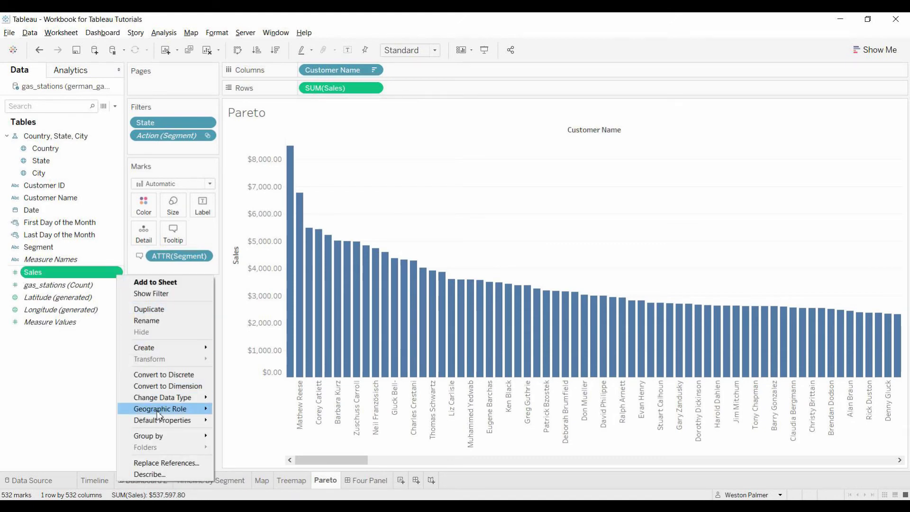
mouse_move(162, 420)
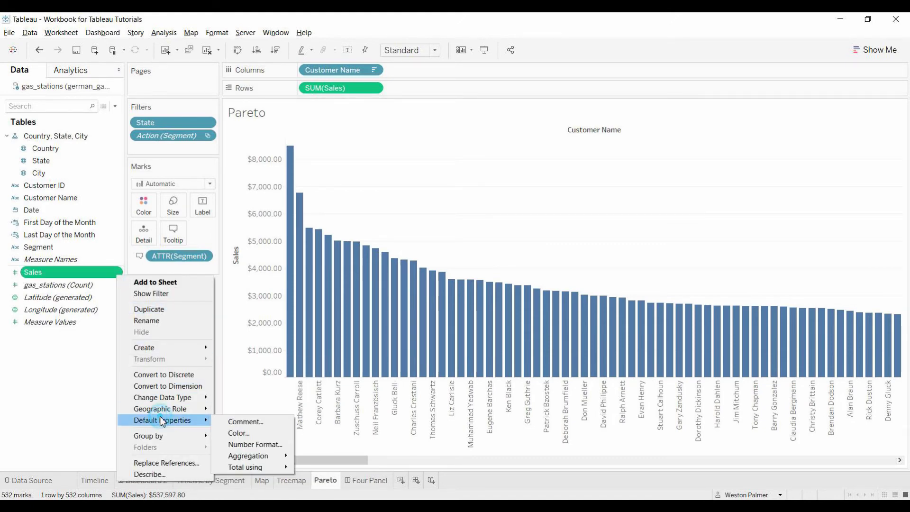
click(246, 445)
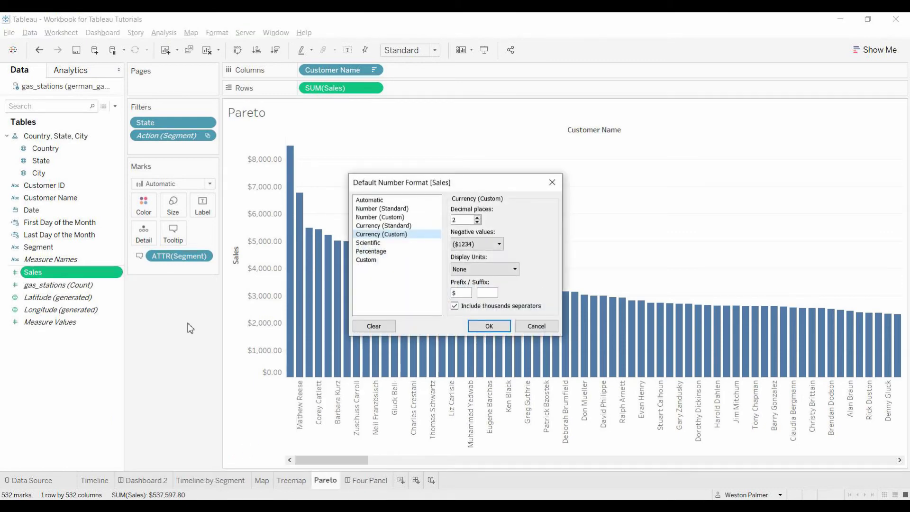
click(515, 269)
click(497, 289)
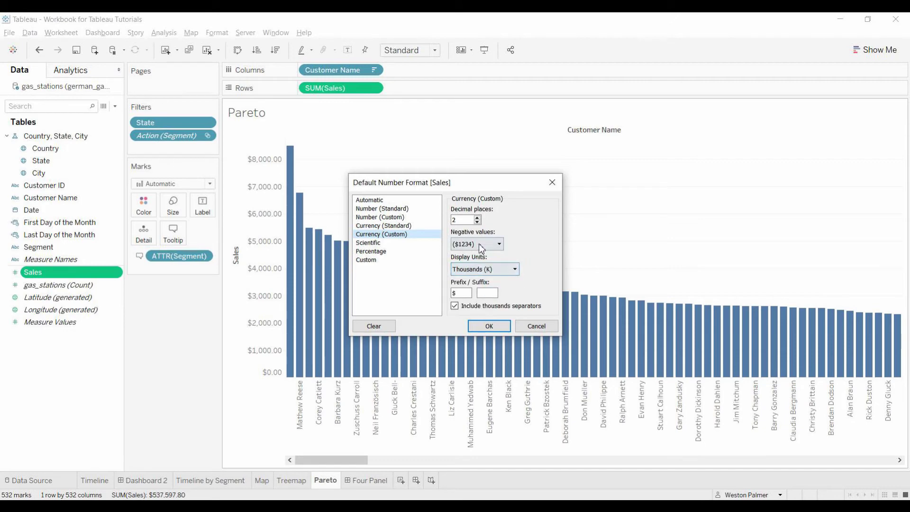
click(477, 223)
click(477, 222)
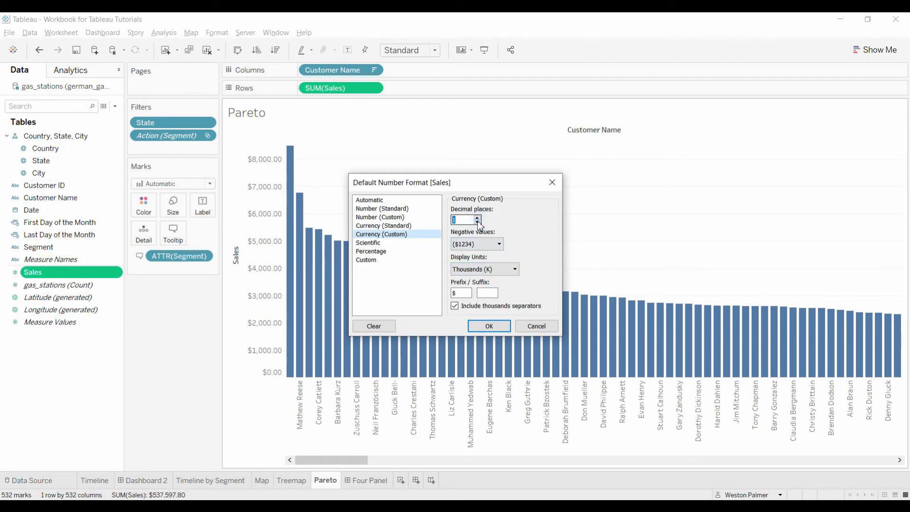
click(490, 325)
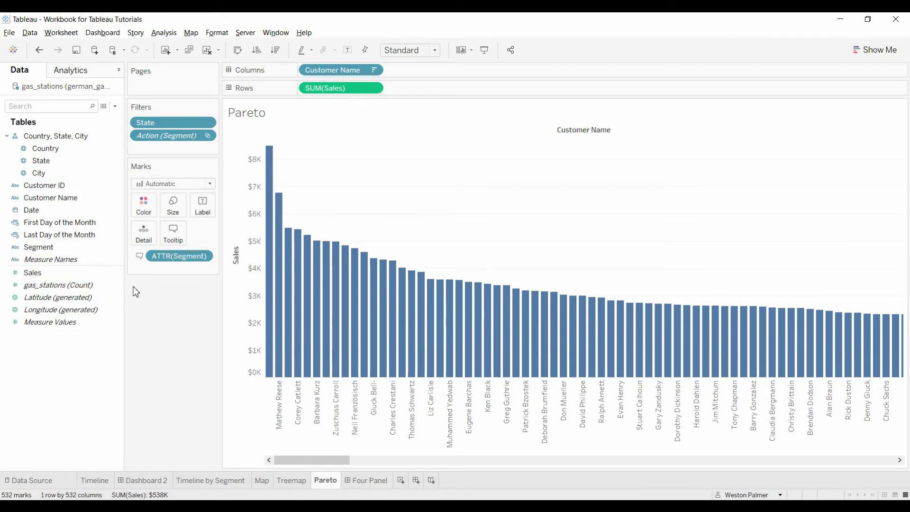
Step: Set the SUM(Sales) pane default numbers to Automatic so tooltips read values like $4K
click(373, 89)
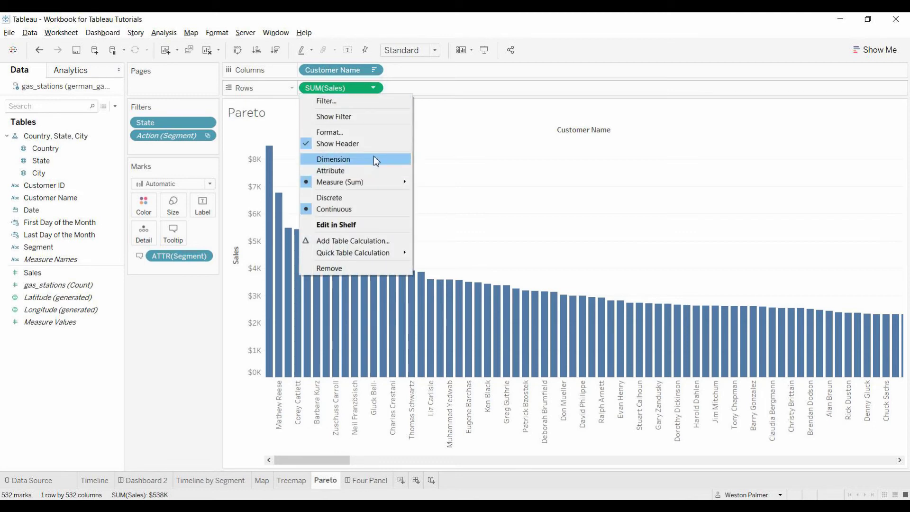
click(362, 132)
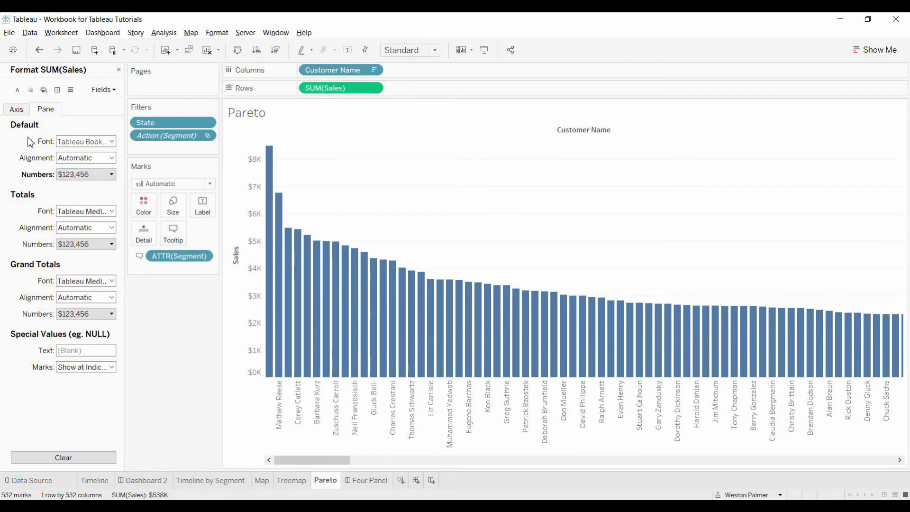
click(112, 175)
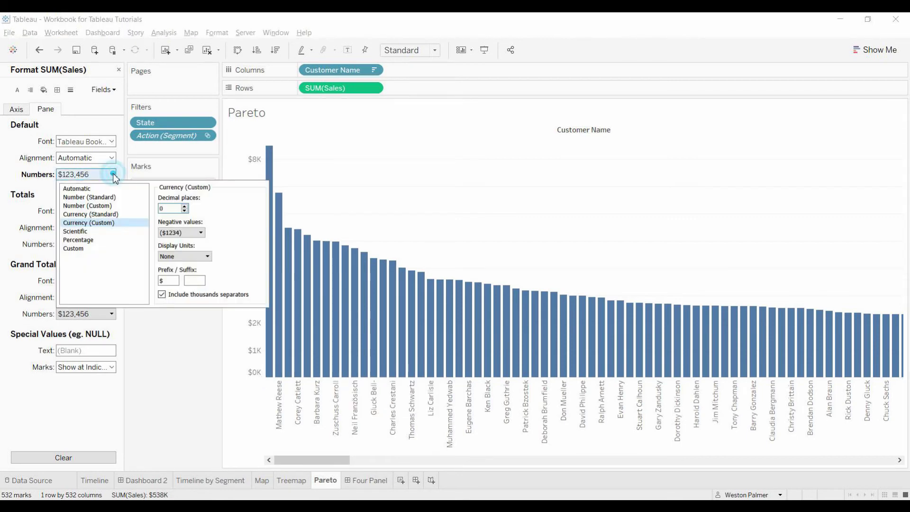
click(108, 189)
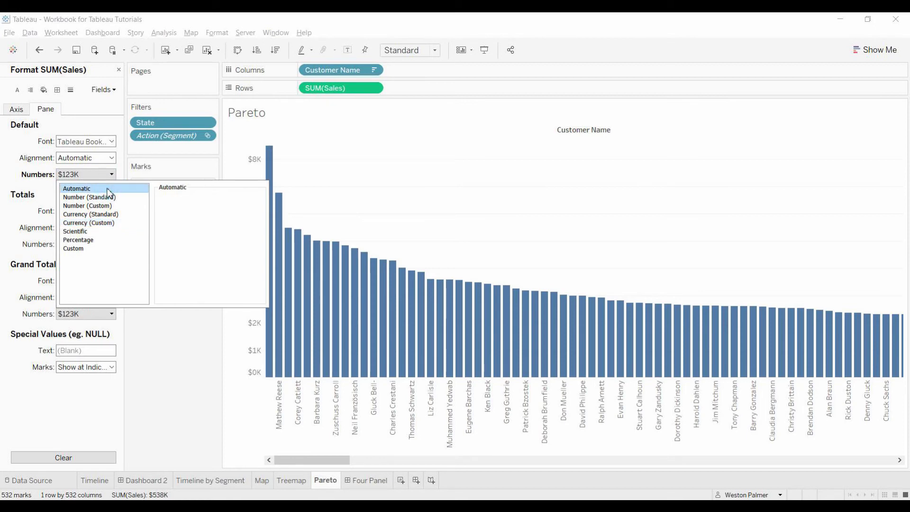
click(167, 340)
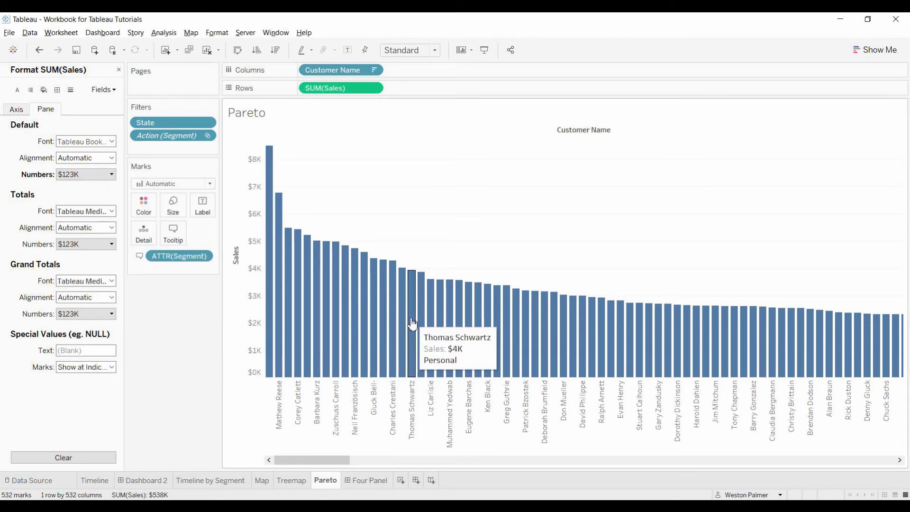
click(119, 70)
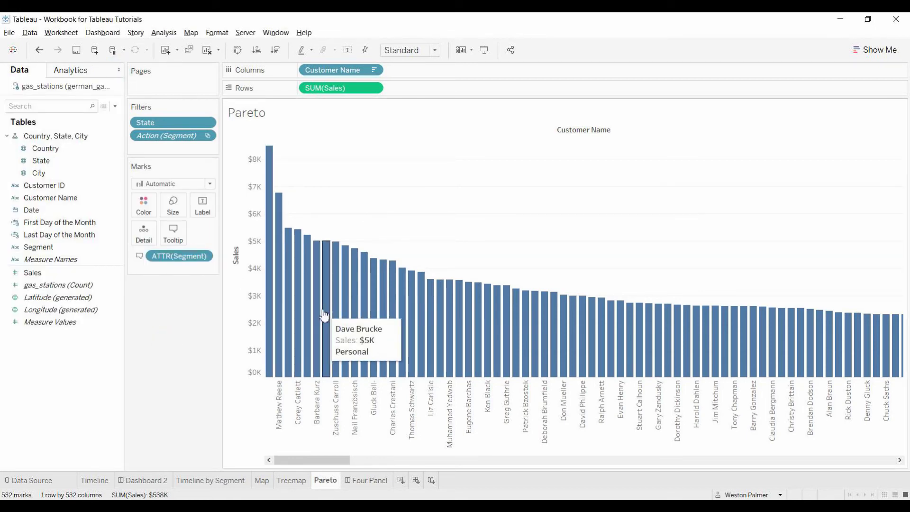
Step: Give Sales a default number format of 1 decimal place with display units None
click(117, 273)
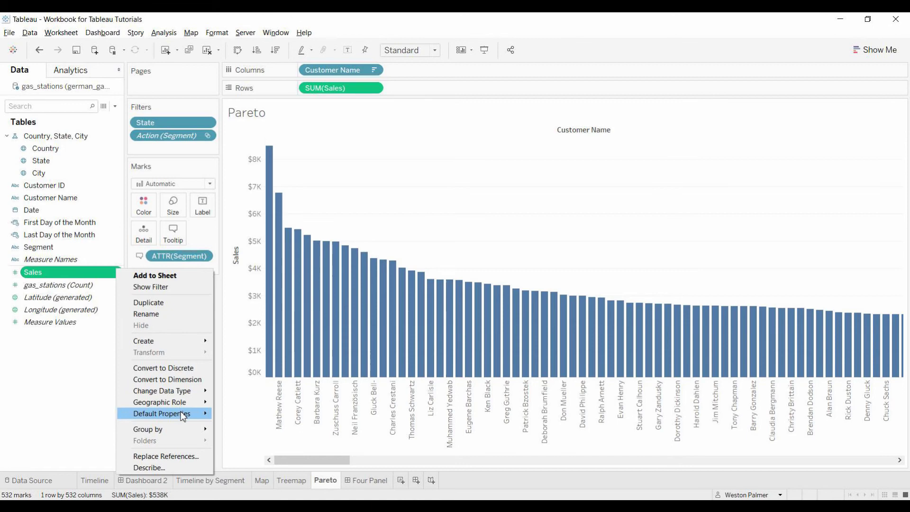
mouse_move(183, 414)
click(249, 437)
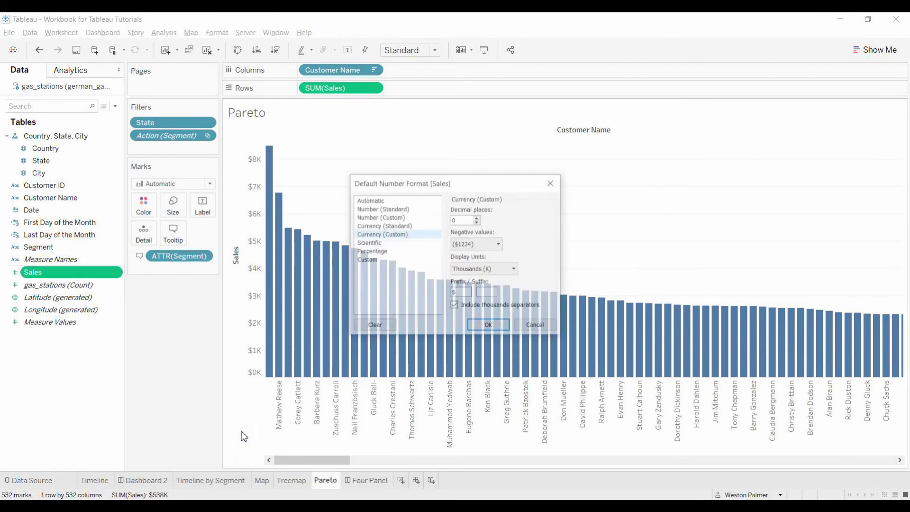
click(477, 217)
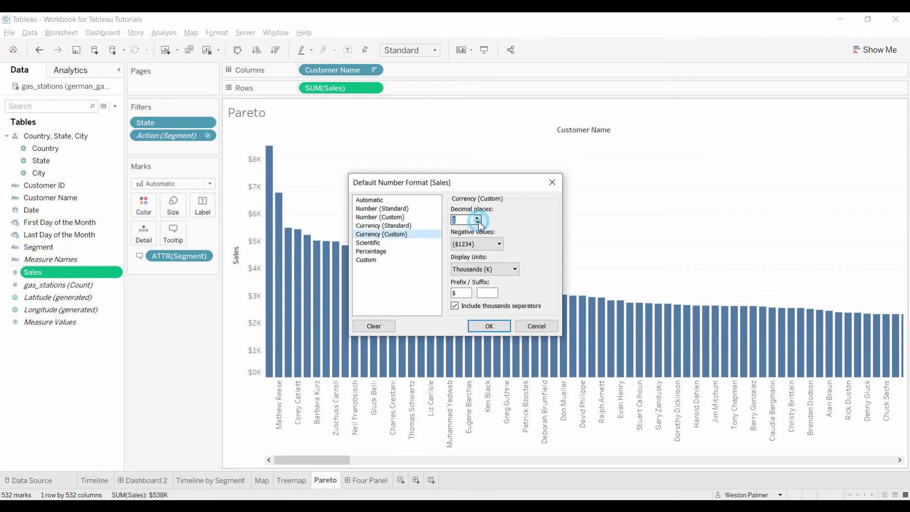
click(514, 269)
click(503, 280)
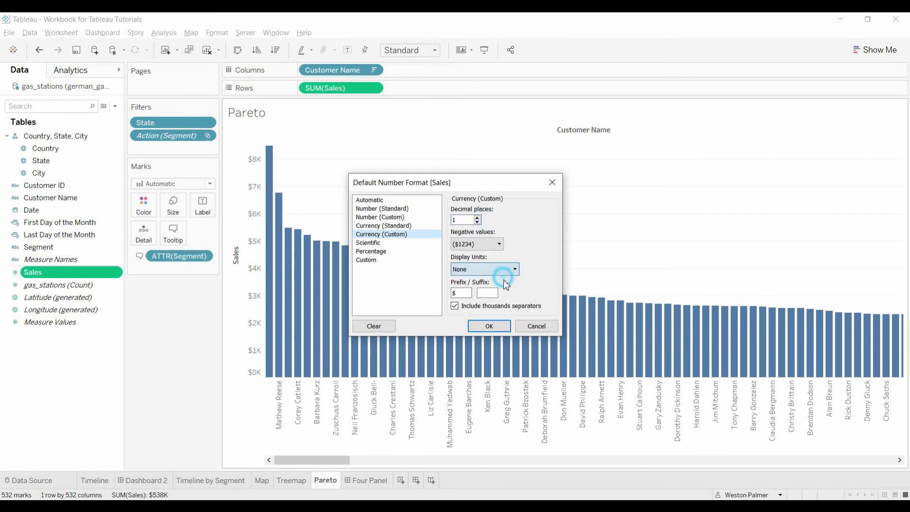
click(496, 328)
mouse_move(445, 284)
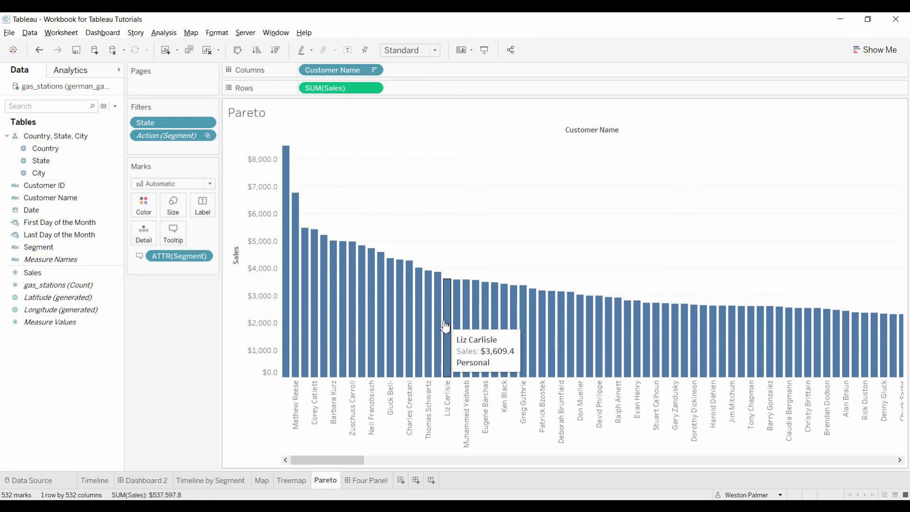
Step: Create a calculated field named Avg Sales with formula avg(sales), then view its error details
click(167, 331)
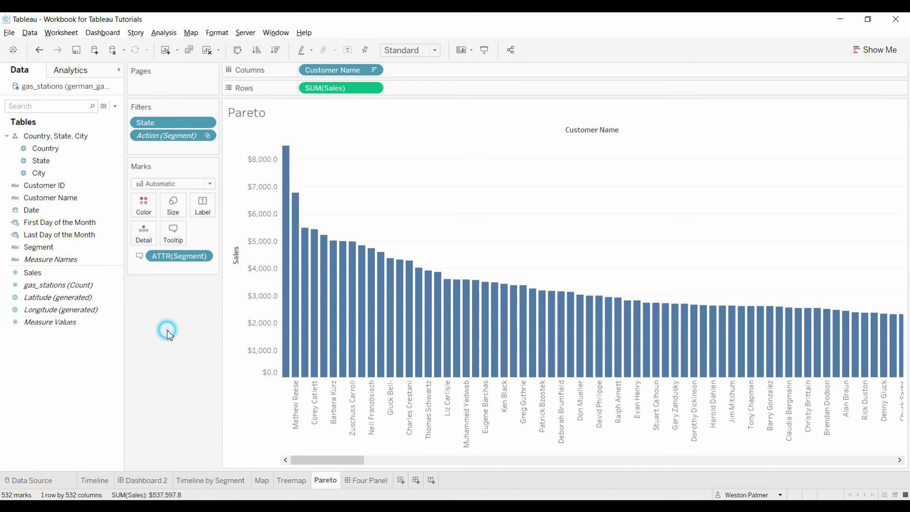
click(115, 106)
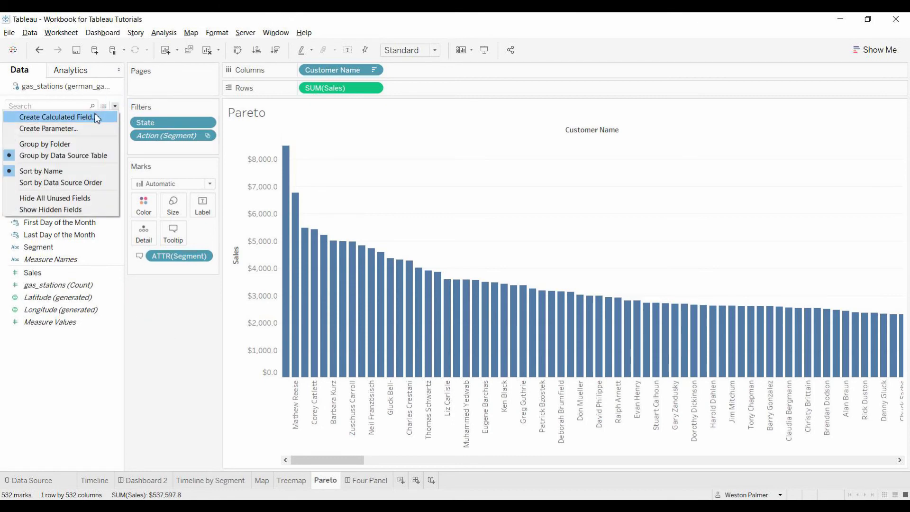
click(95, 117)
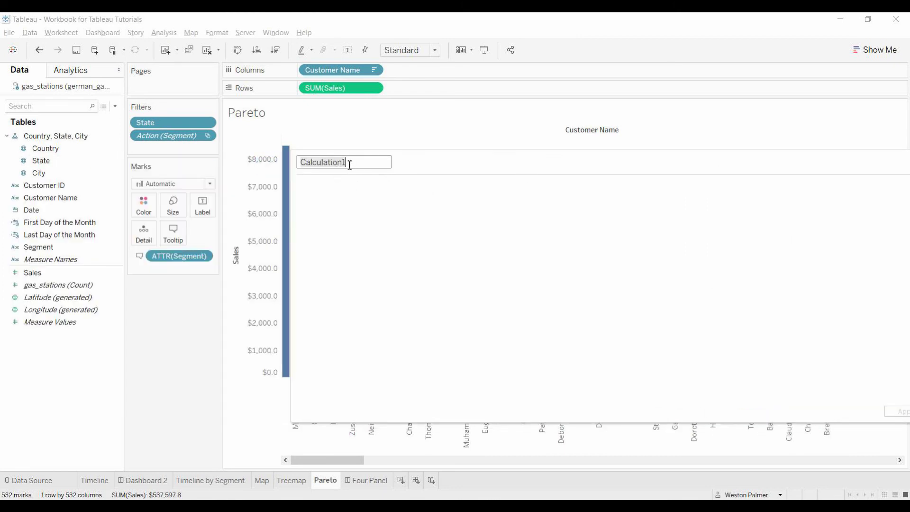
drag(347, 162, 301, 162)
text(Ac)
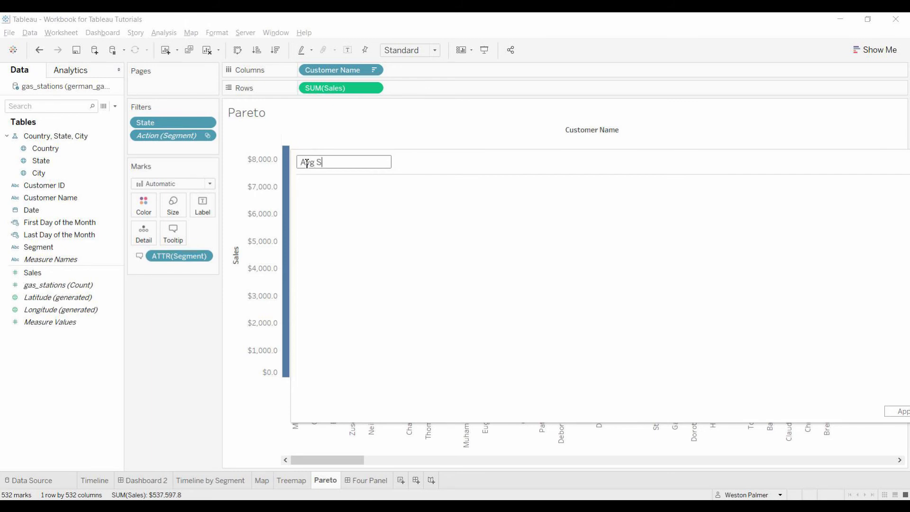
text(avg)
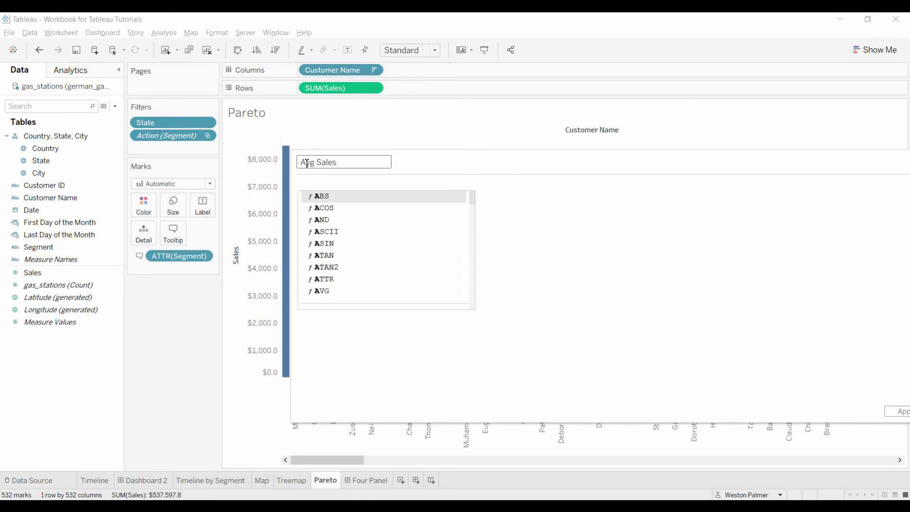
text((sales)
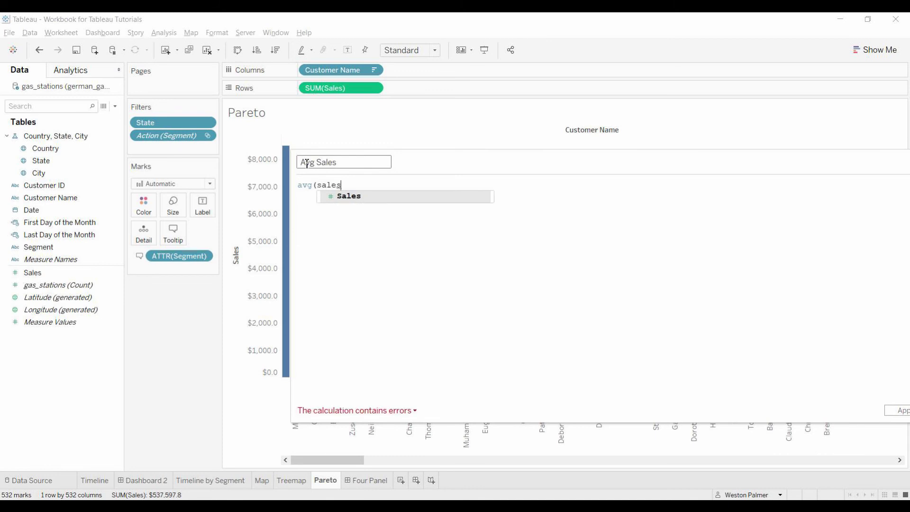
text())
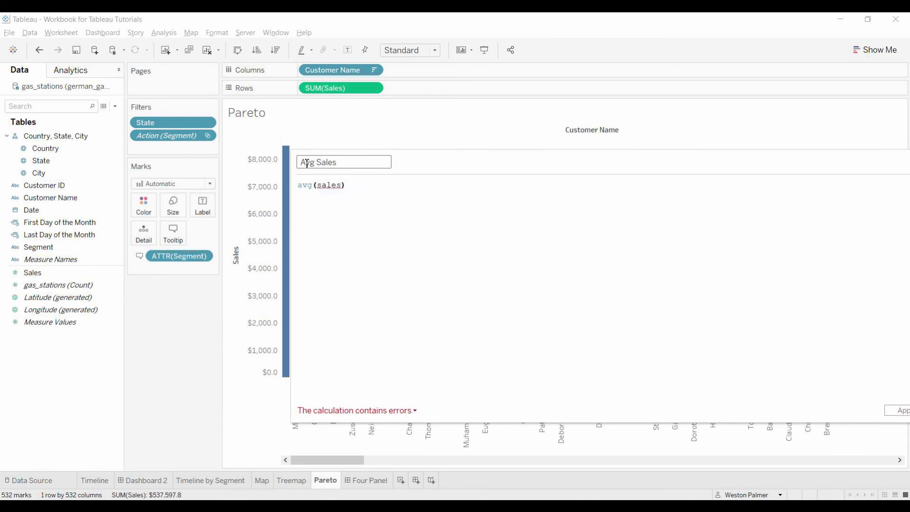
key(Return)
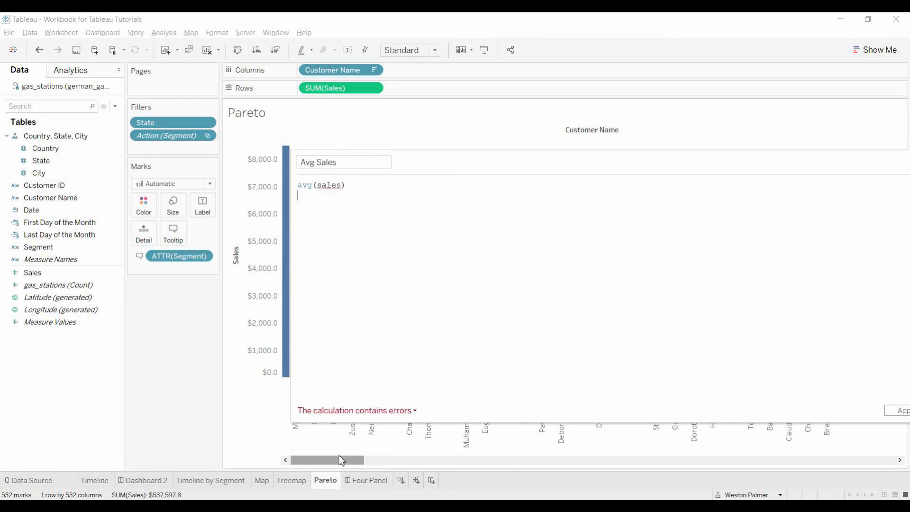
click(335, 412)
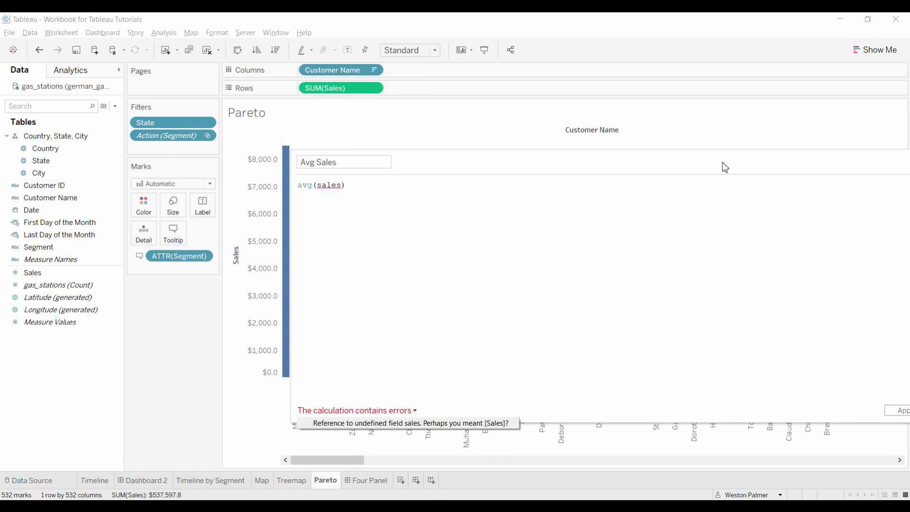
drag(708, 159, 595, 158)
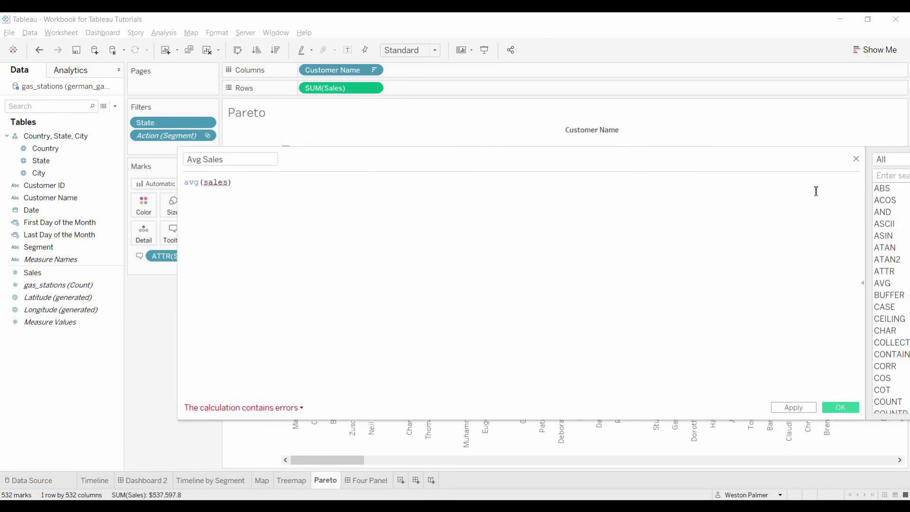
Step: Close the Avg Sales calculation editor without saving, returning to the Pareto chart
click(857, 159)
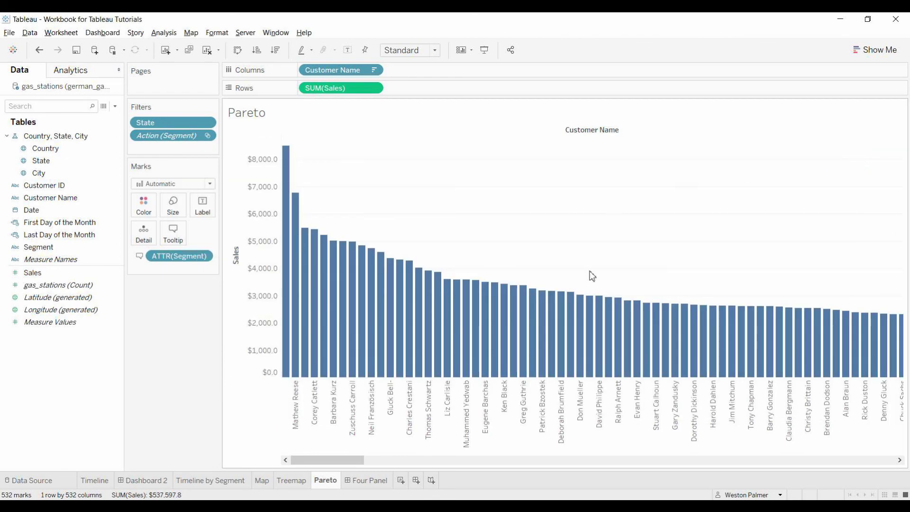